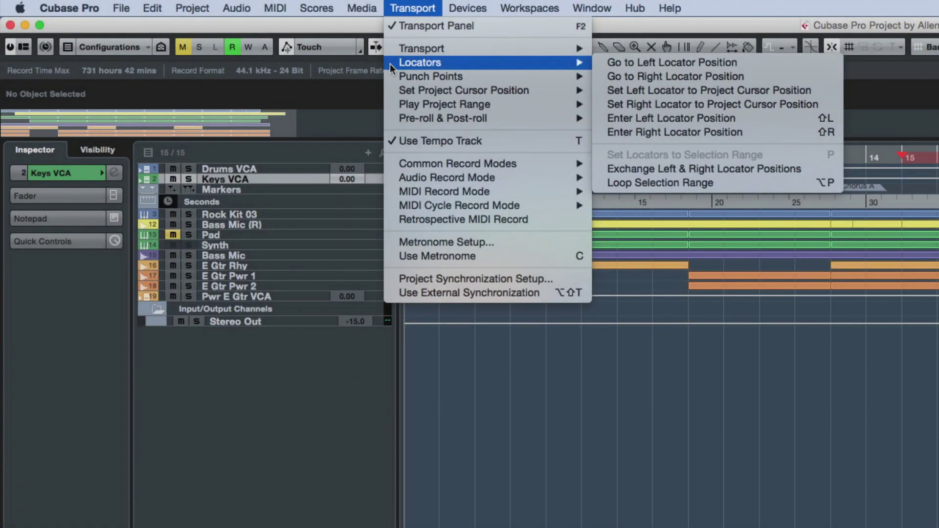
Step: Look through the Locators and Pre-roll & Post-roll submenus, then drag the left locator later on the ruler
mouse_move(390, 83)
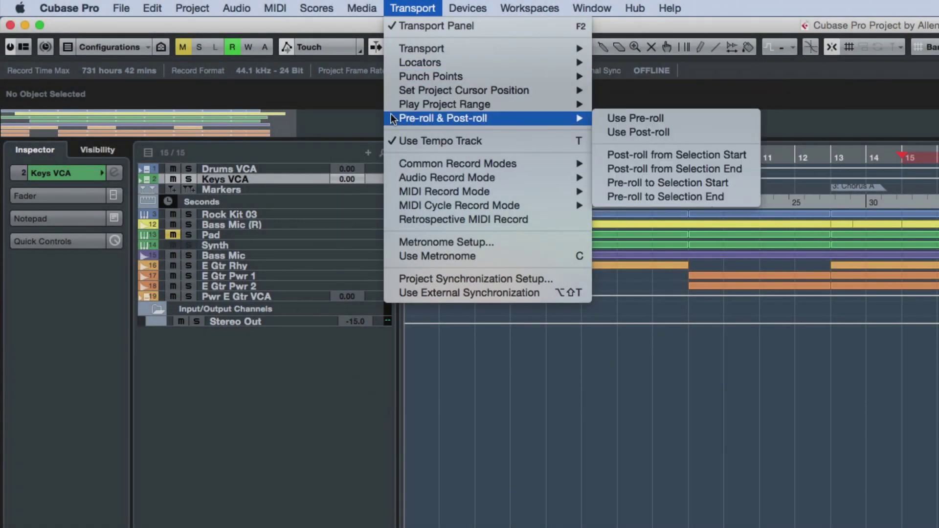
mouse_move(395, 167)
drag(323, 115, 440, 116)
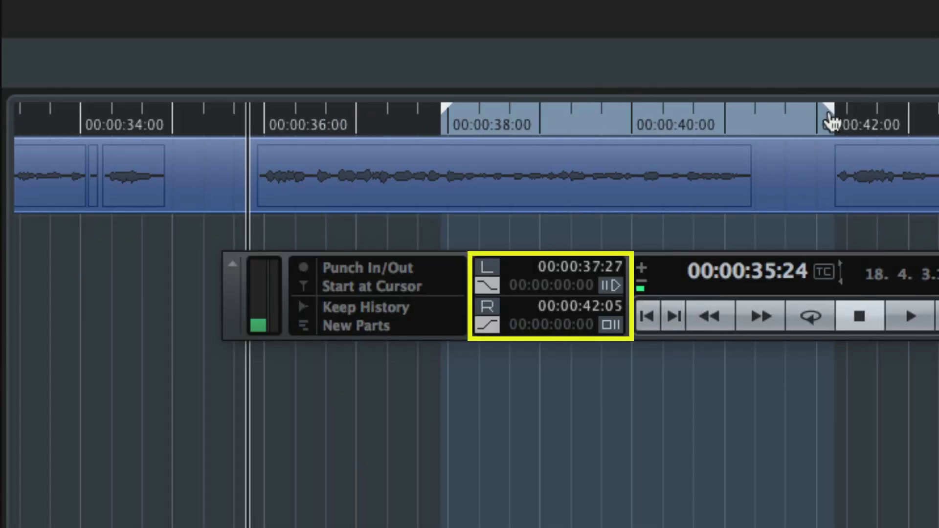
Step: Move the locators to about 00:00:36:23–00:00:40:18 and activate punch in and punch out
drag(828, 119, 693, 122)
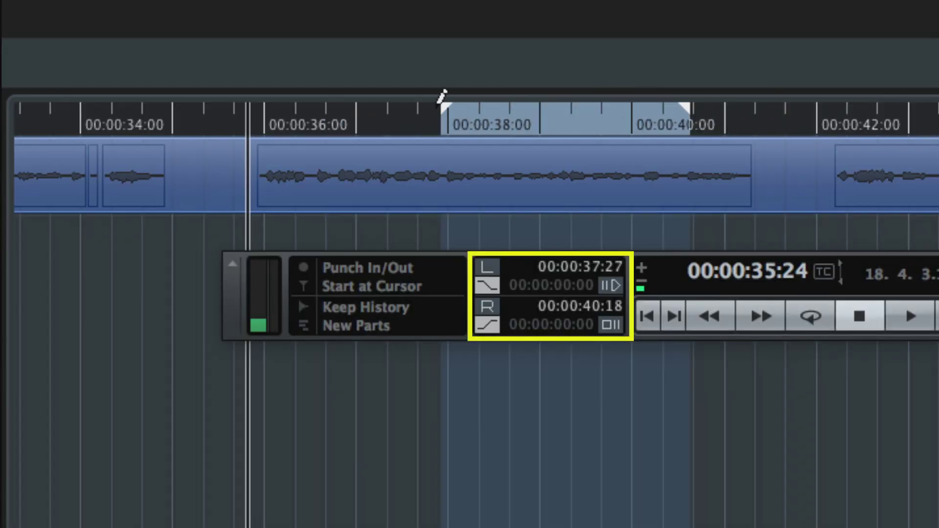
mouse_move(450, 117)
mouse_down()
mouse_move(544, 117)
mouse_move(339, 122)
mouse_up()
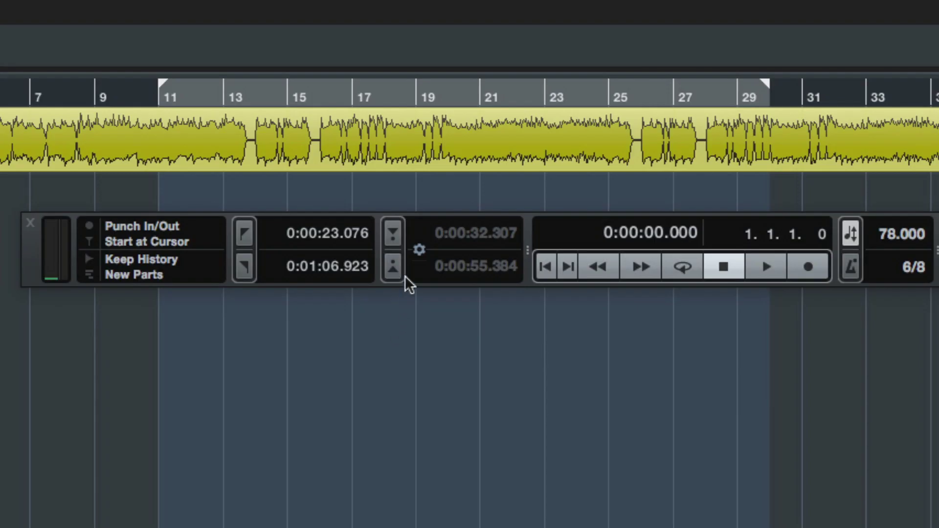
click(391, 235)
click(392, 265)
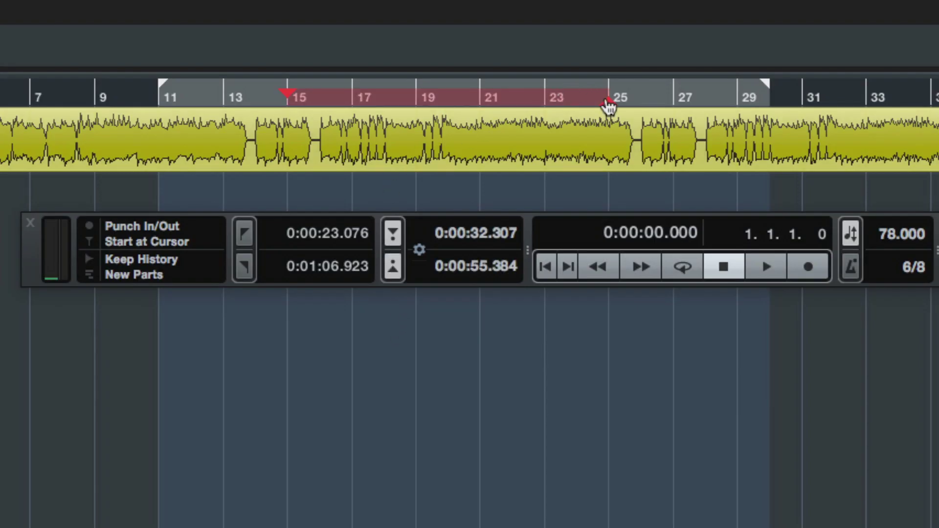
Step: Drag the punch markers to narrow the punch range to 0:00:30.000–0:00:48.461
mouse_move(609, 107)
mouse_down()
mouse_move(426, 101)
mouse_move(623, 116)
mouse_move(513, 109)
mouse_up()
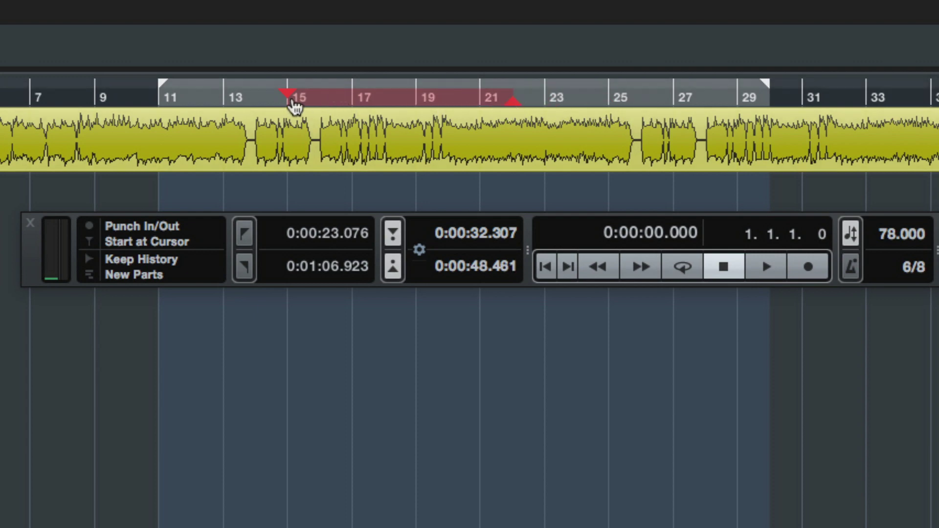
mouse_move(293, 104)
mouse_down()
mouse_move(321, 104)
mouse_move(243, 103)
mouse_move(255, 103)
mouse_up()
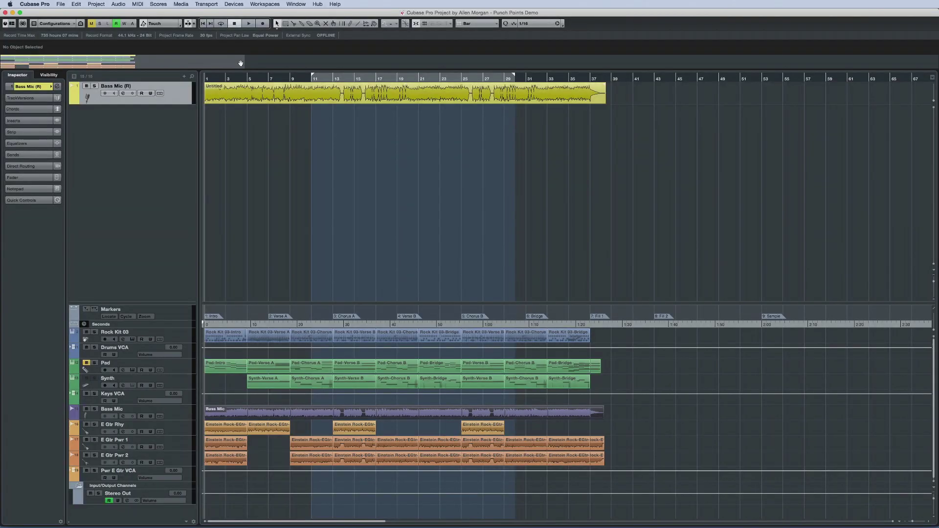
click(206, 4)
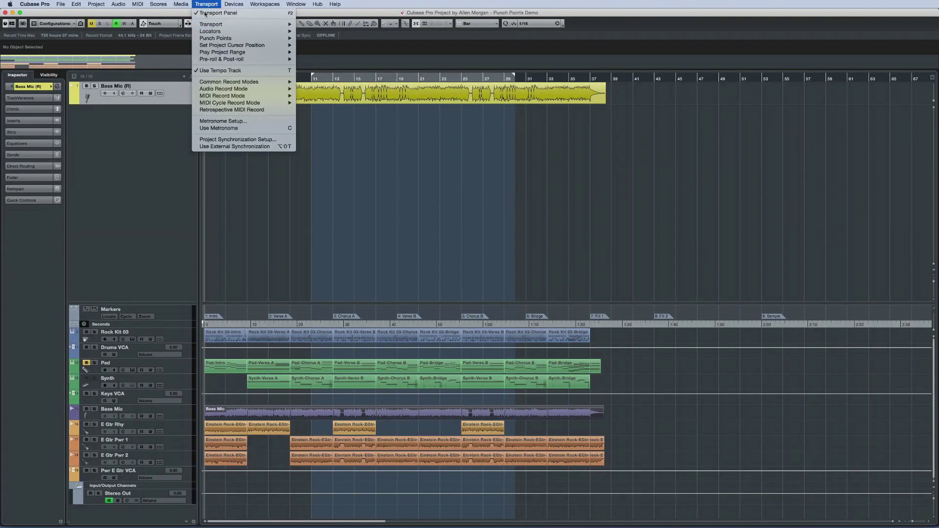
Step: Show the floating Transport Panel with the Punch Points section added
click(216, 13)
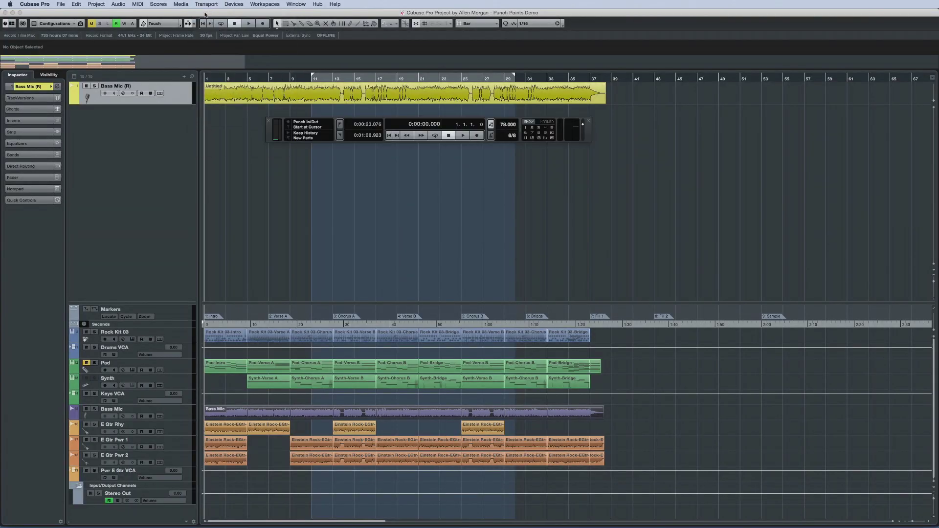
click(386, 124)
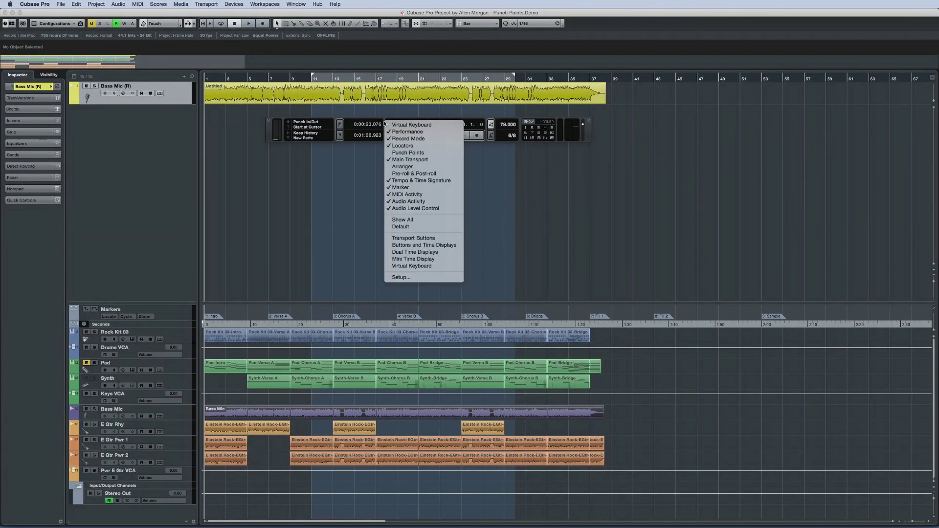
click(386, 152)
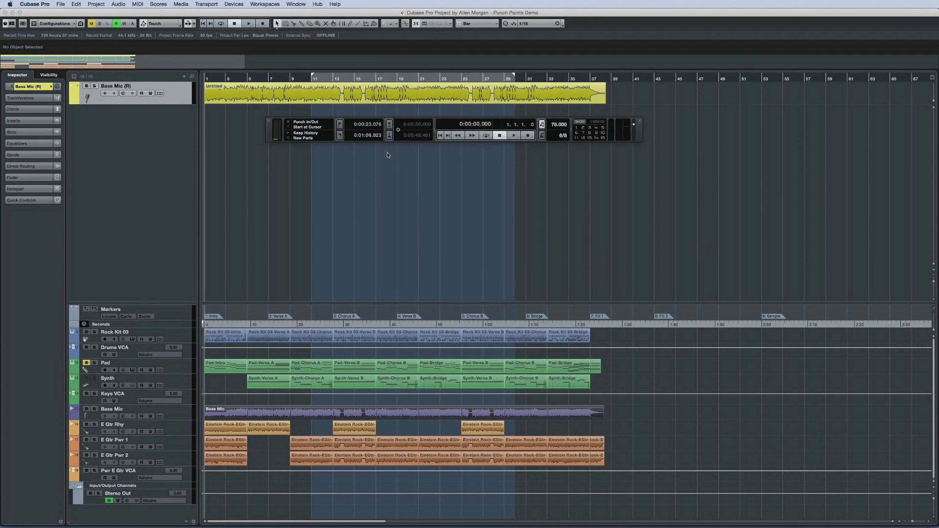
Step: Toggle punch in/out, extend the punch end, and lock punch points to the locators (0:00:23.076–0:01:08.823)
click(390, 124)
click(390, 136)
drag(424, 78, 452, 81)
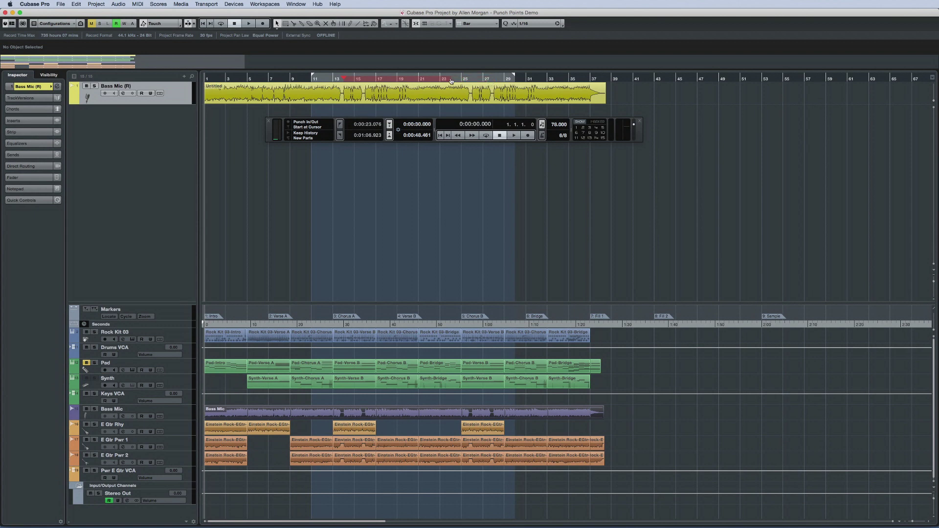
click(399, 130)
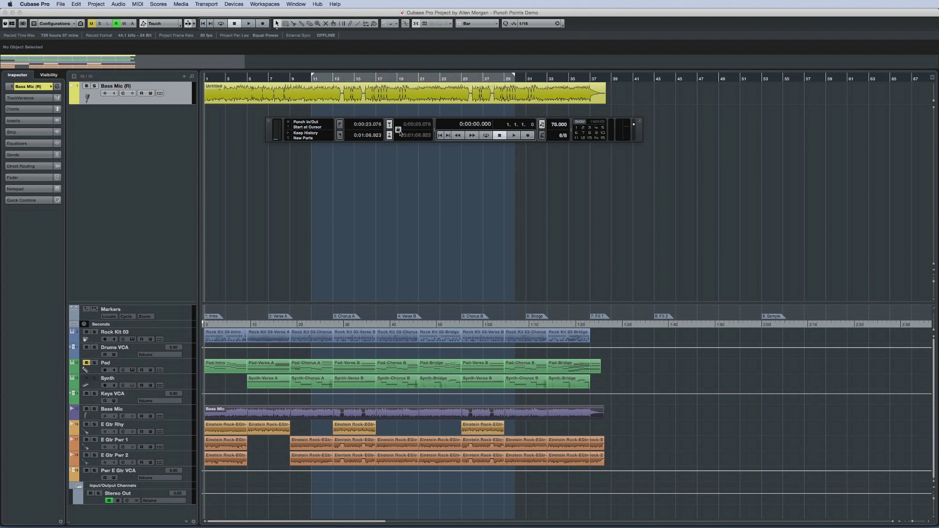
Step: Set the punch points to match the locator range from the Transport menu's Punch Points submenu
click(197, 5)
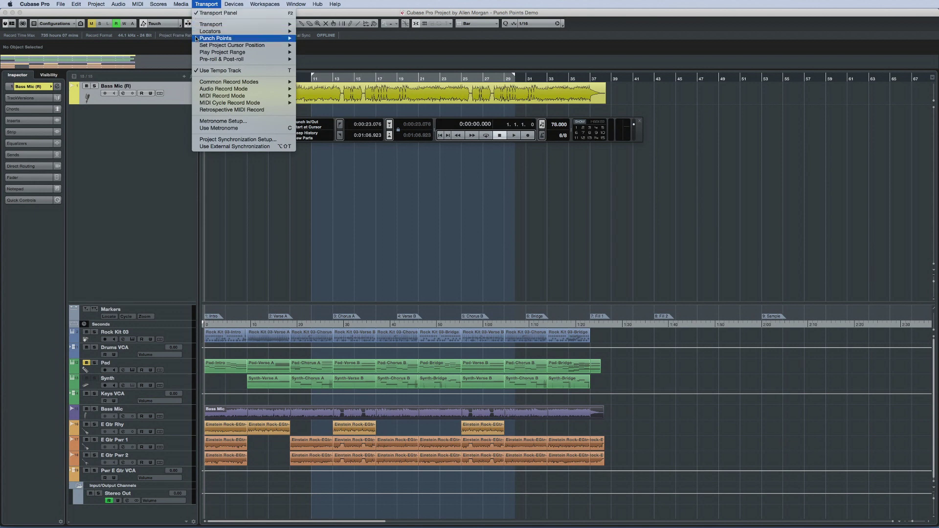
mouse_move(198, 39)
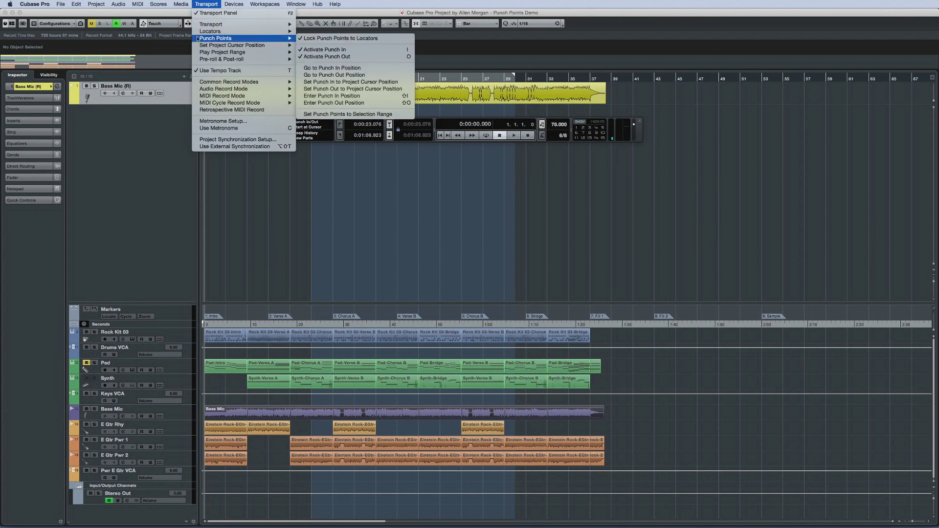
click(350, 41)
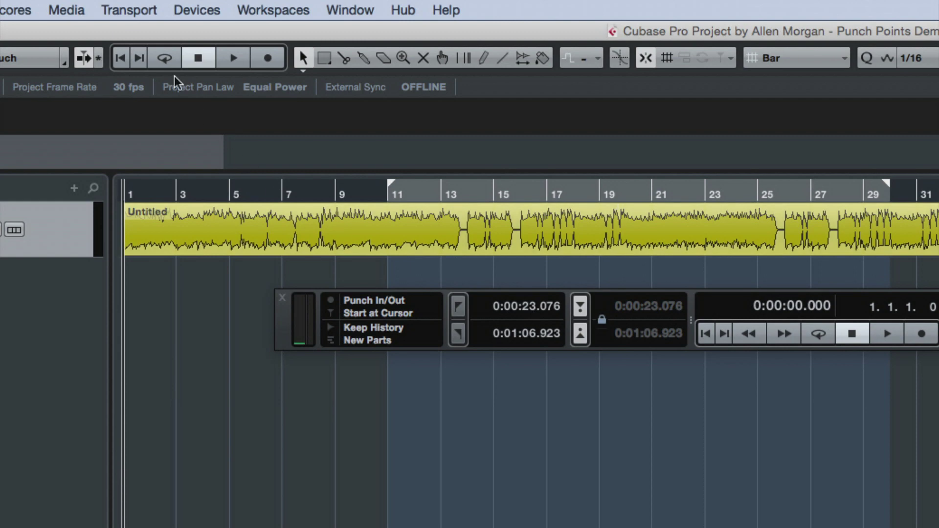
Step: Unlock punch points from the locators and drag them to span 0:00:32.307–0:00:55.384
click(206, 5)
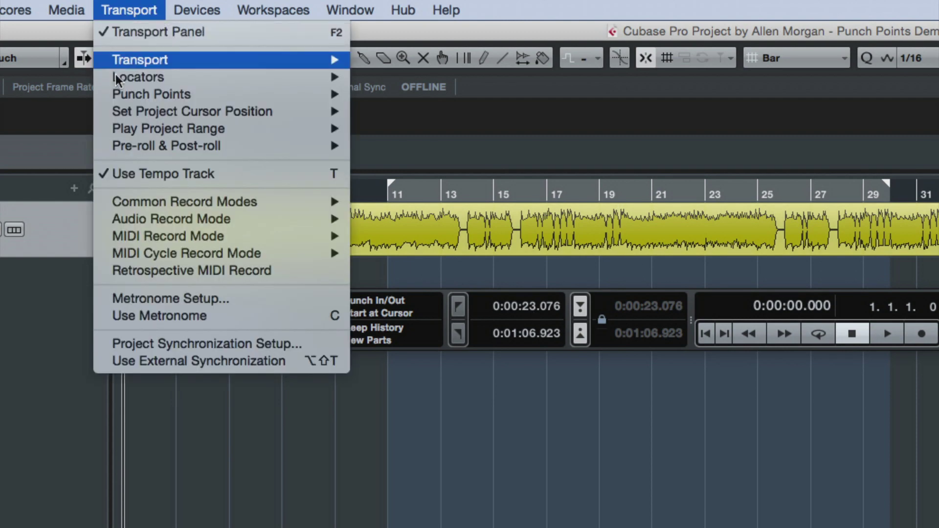
mouse_move(117, 98)
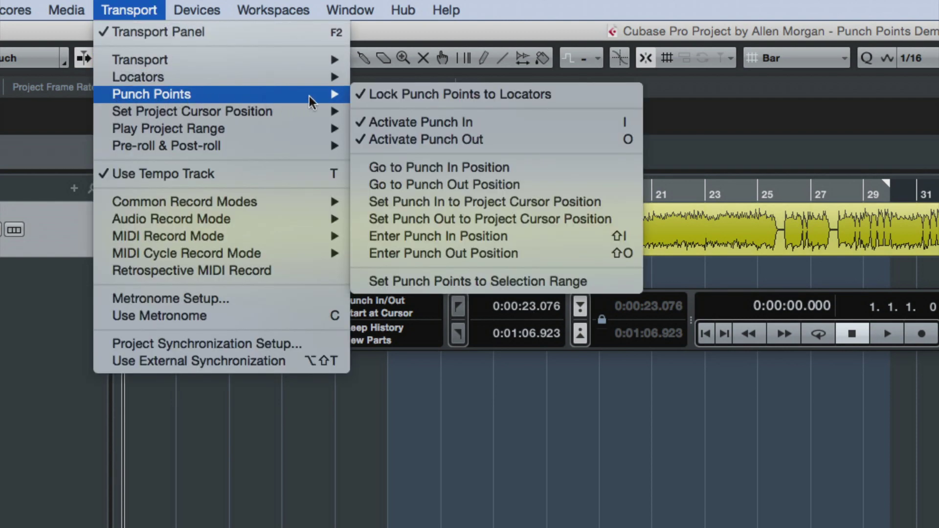
click(592, 95)
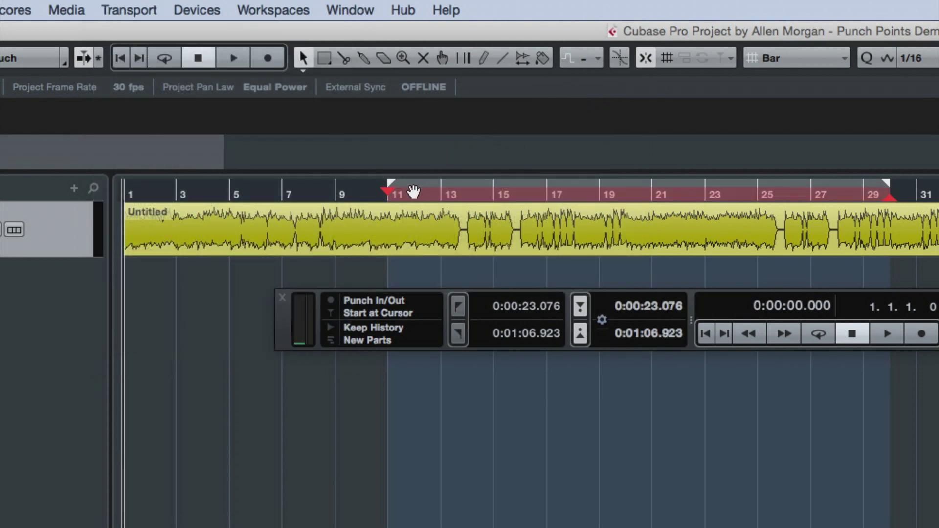
drag(389, 192, 494, 192)
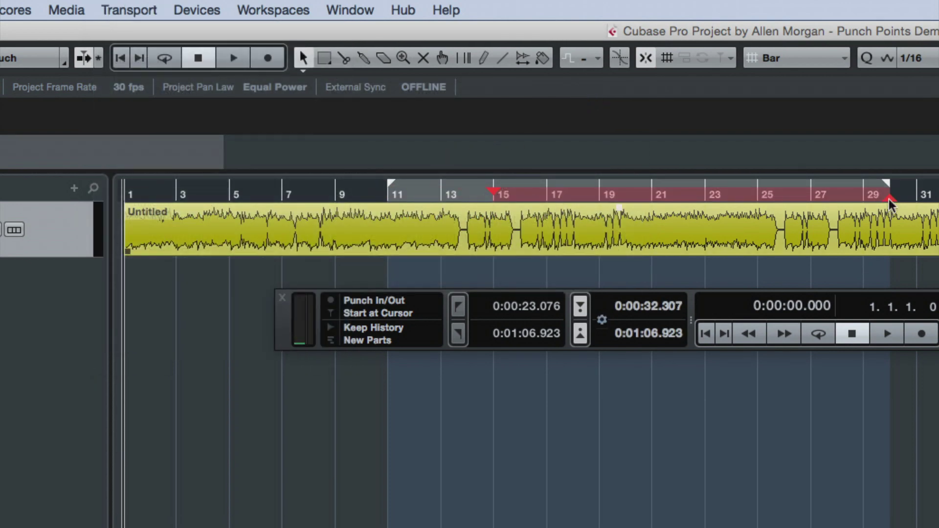
drag(890, 201, 759, 196)
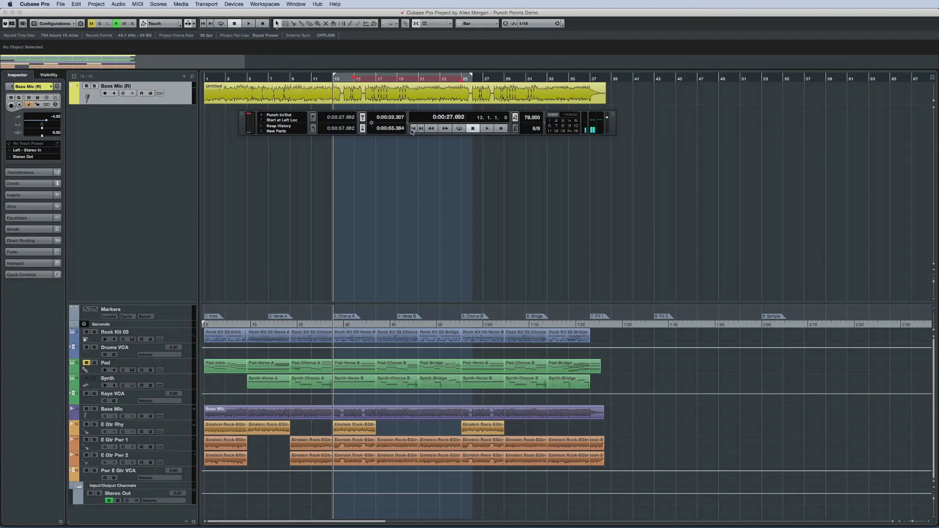
click(459, 128)
click(105, 93)
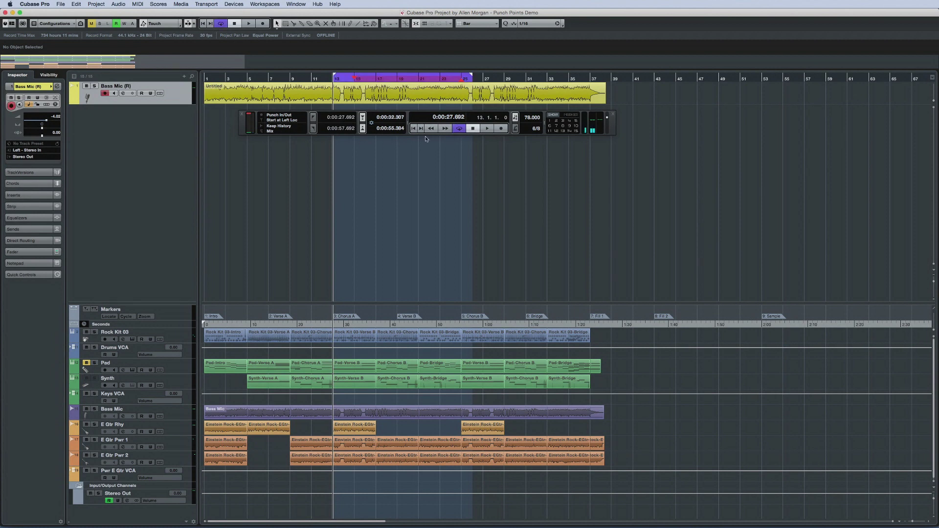
click(487, 128)
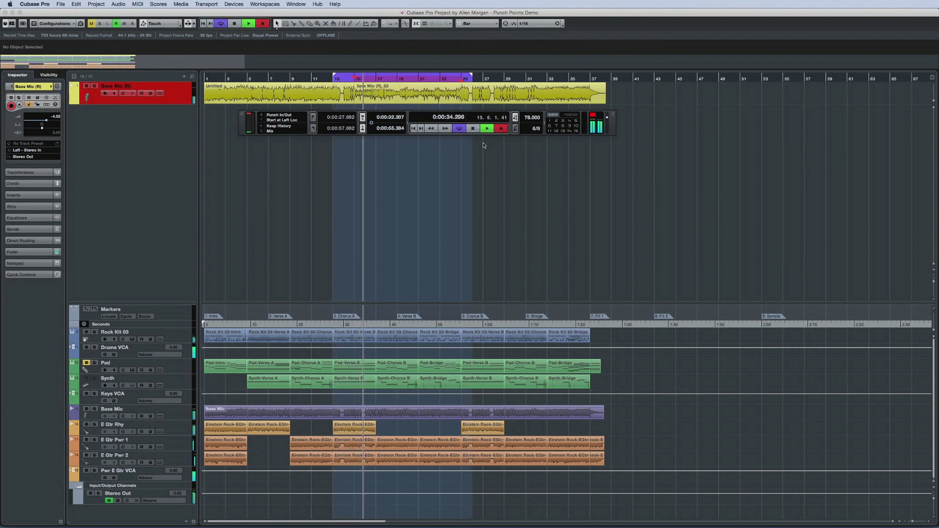
key(space)
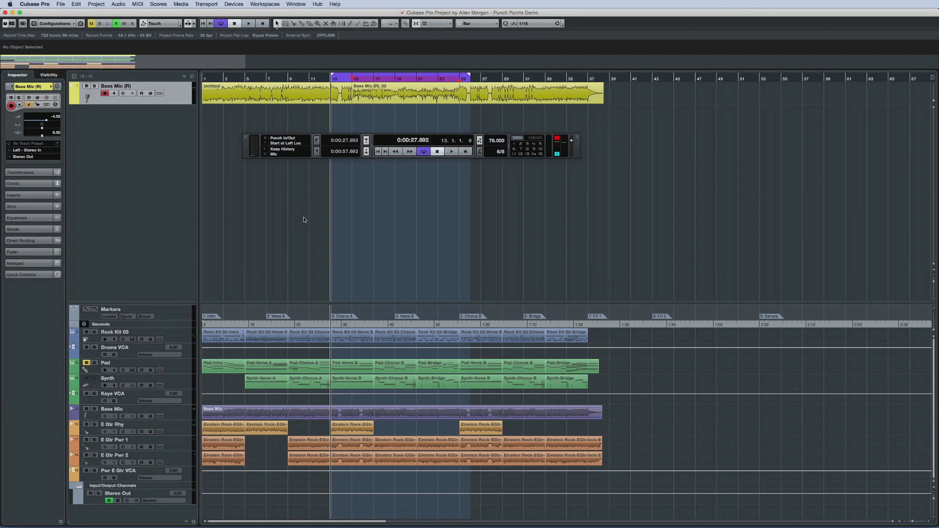
Step: In Key Commands, assign the [ shortcut to Transport's Set Punch Points to Selection Range
click(60, 4)
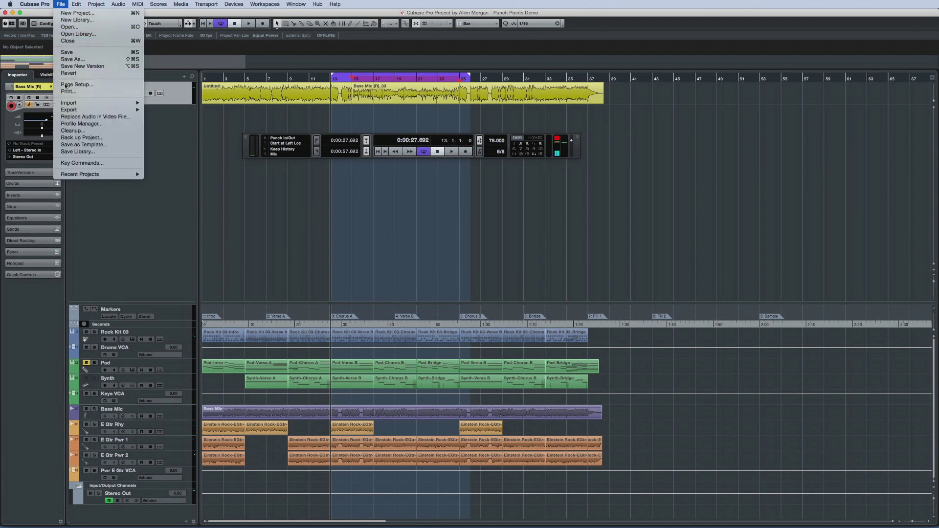
click(73, 163)
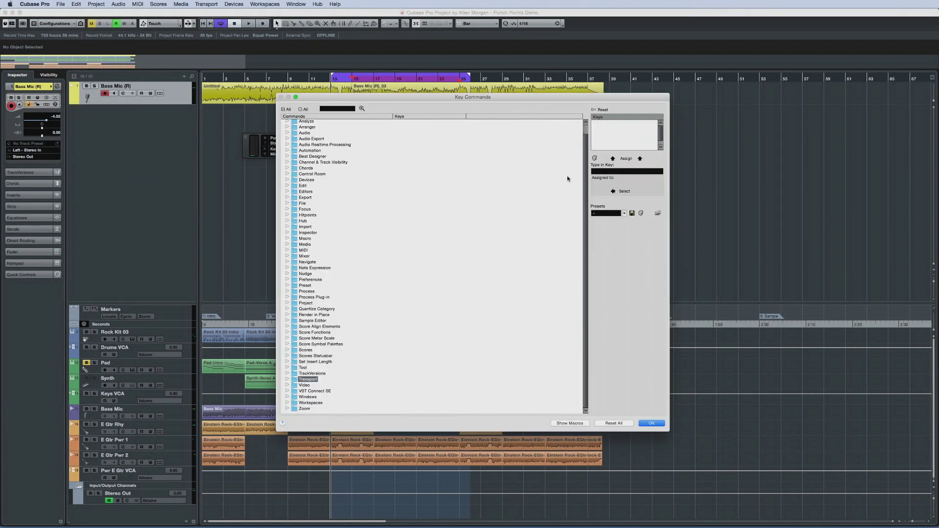
click(287, 379)
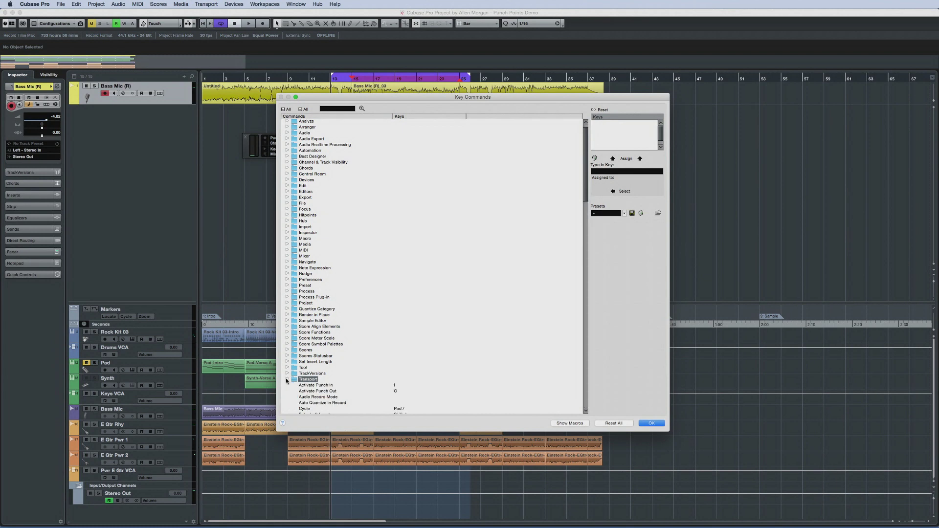
scroll(364, 337, down, 15)
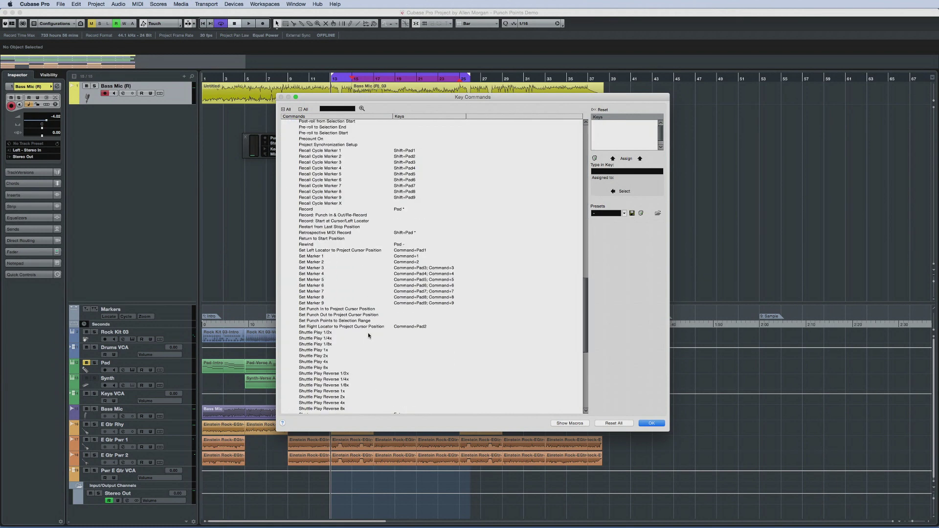
click(354, 321)
click(627, 171)
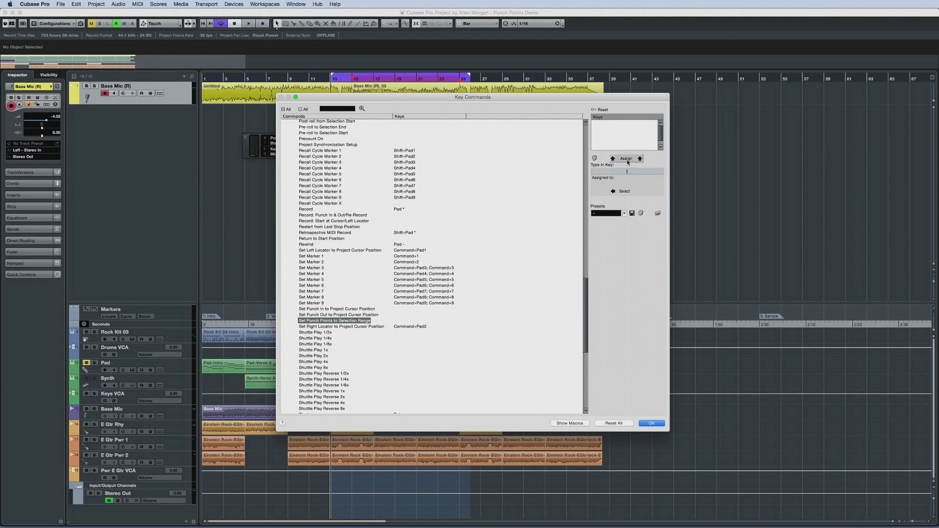
click(627, 159)
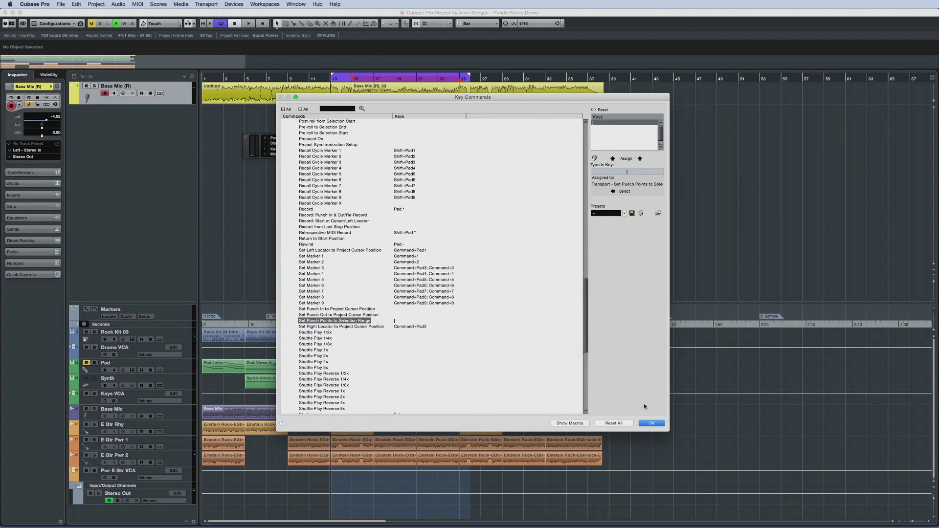
click(651, 423)
Step: Select the Bass Mic event at bars 15–17 and press [ to set the punch range, then deselect
click(368, 97)
key([)
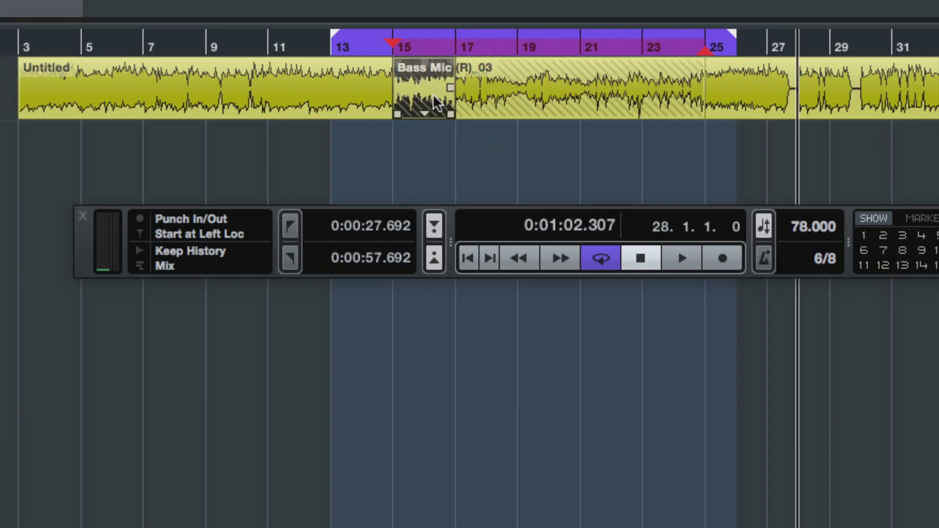
click(483, 88)
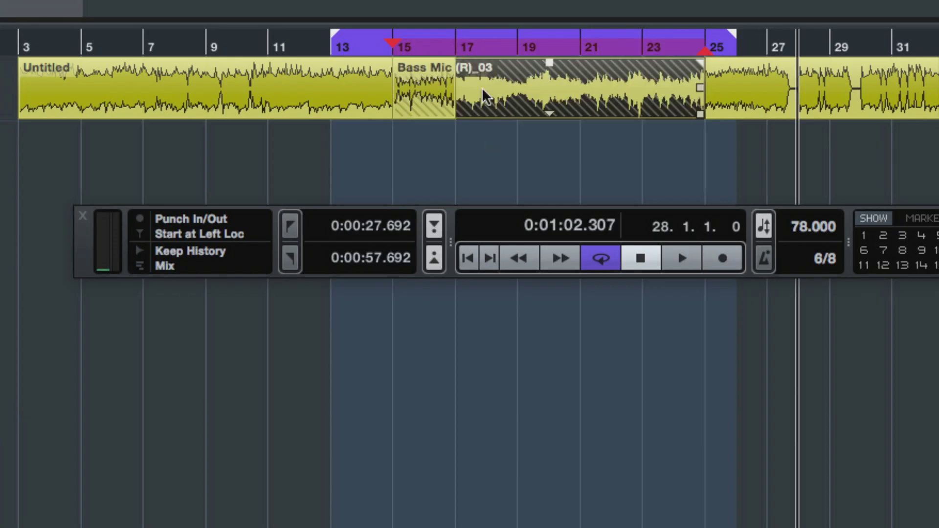
click(424, 137)
click(423, 141)
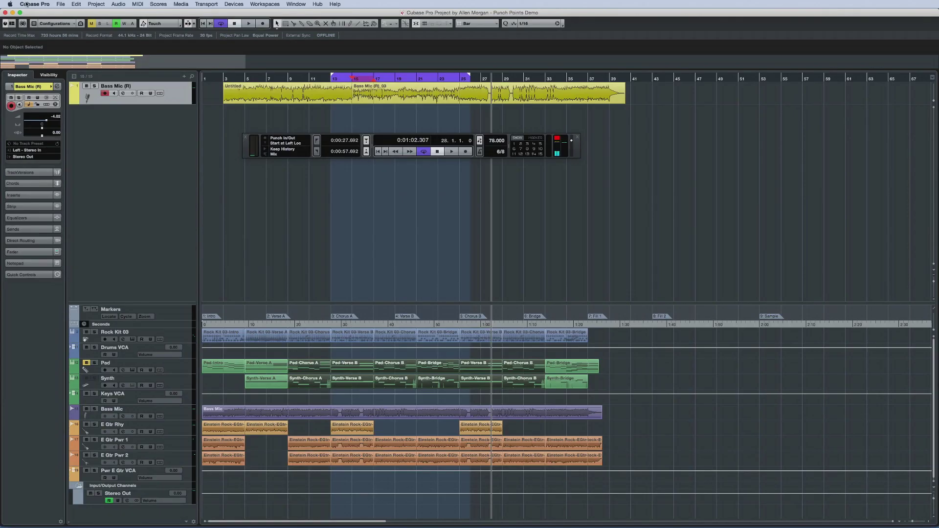
click(34, 4)
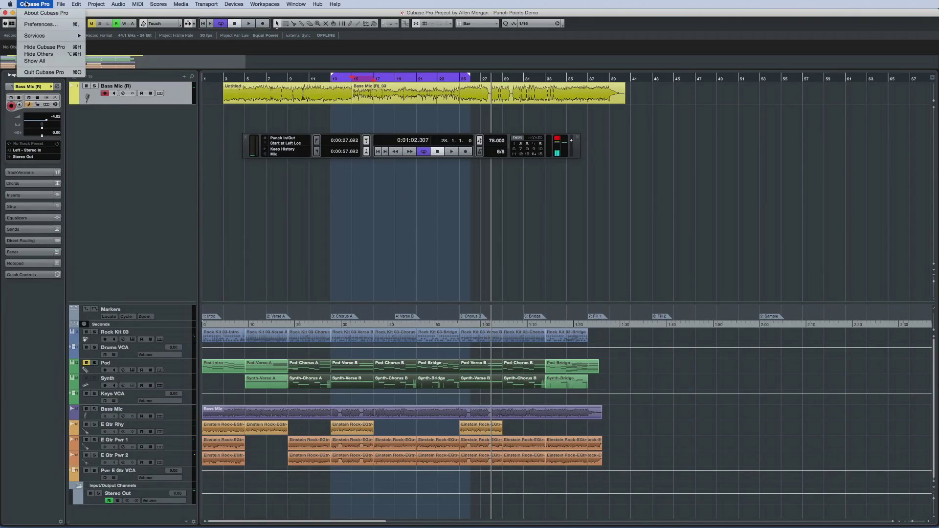
Step: Open the Record page of the Preferences to review its settings
click(25, 24)
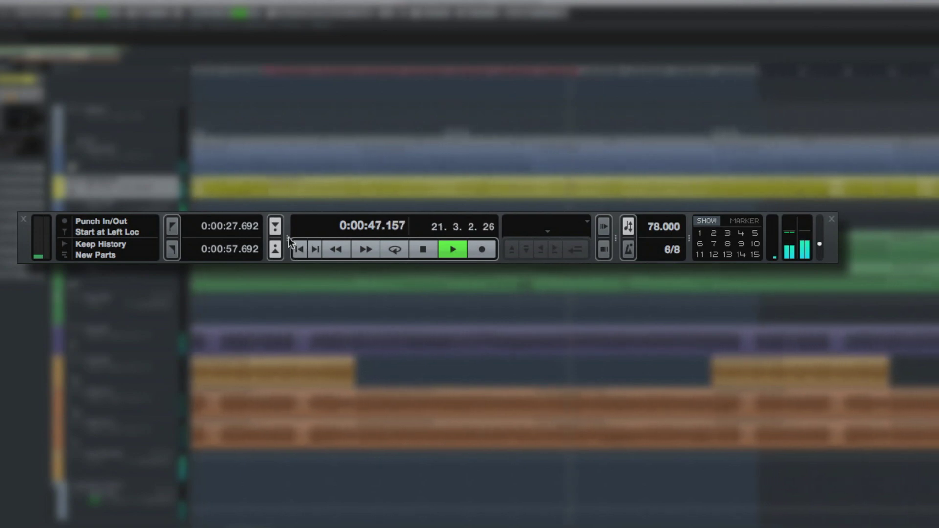
Step: Drag the Transport Panel's section divider outward to reveal the extra locator-time display
drag(287, 238, 332, 241)
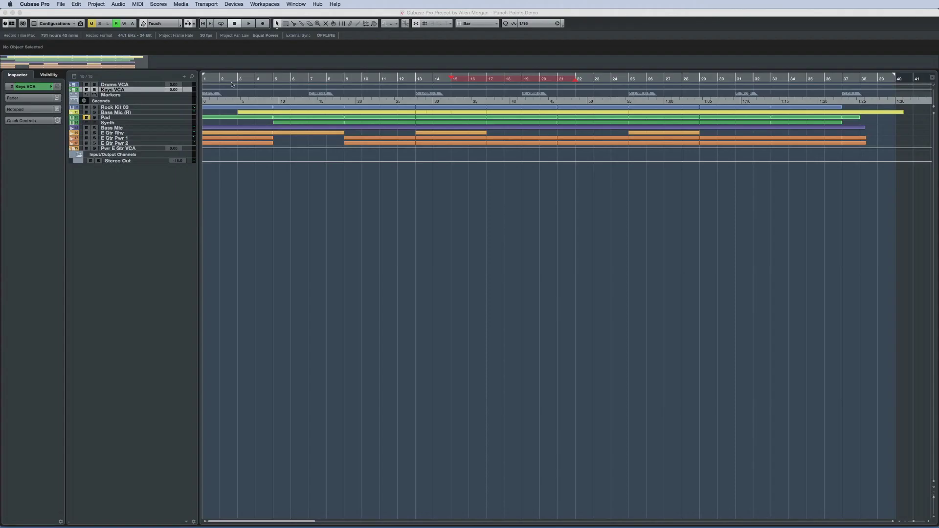
Step: Browse the Transport menu's Locators, Punch Points, Common Record Modes and MIDI record mode submenus
click(205, 4)
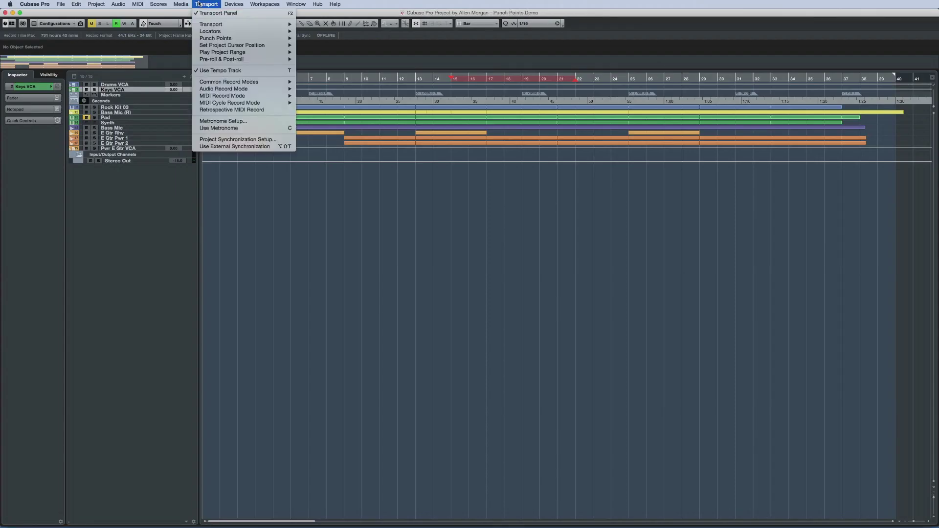
mouse_move(193, 25)
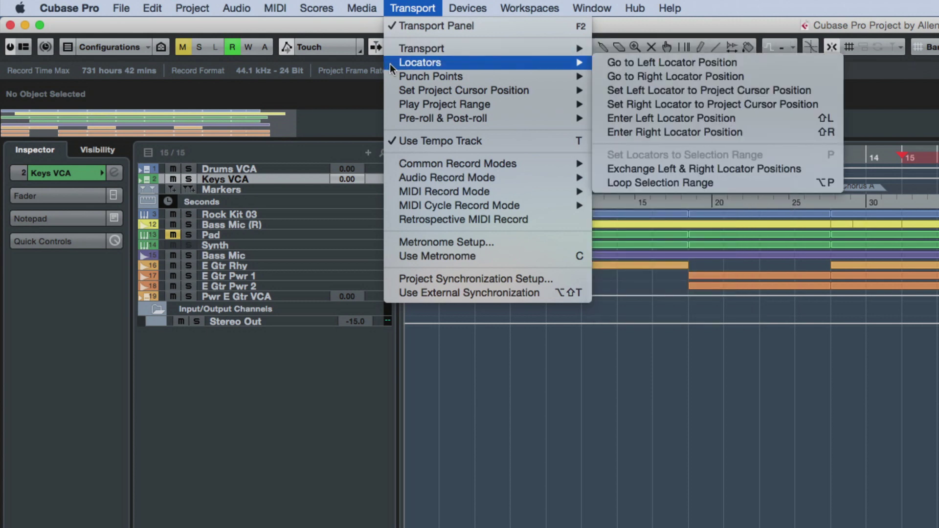
mouse_move(391, 82)
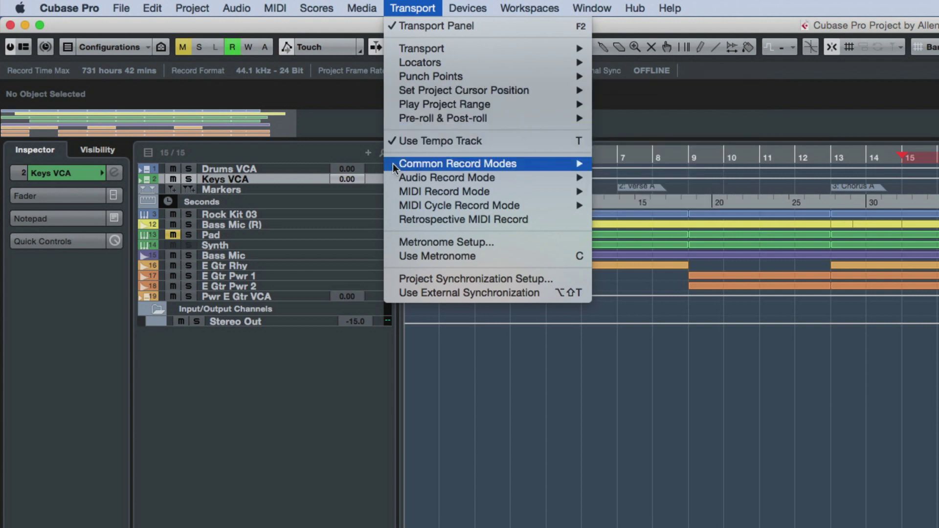
mouse_move(394, 168)
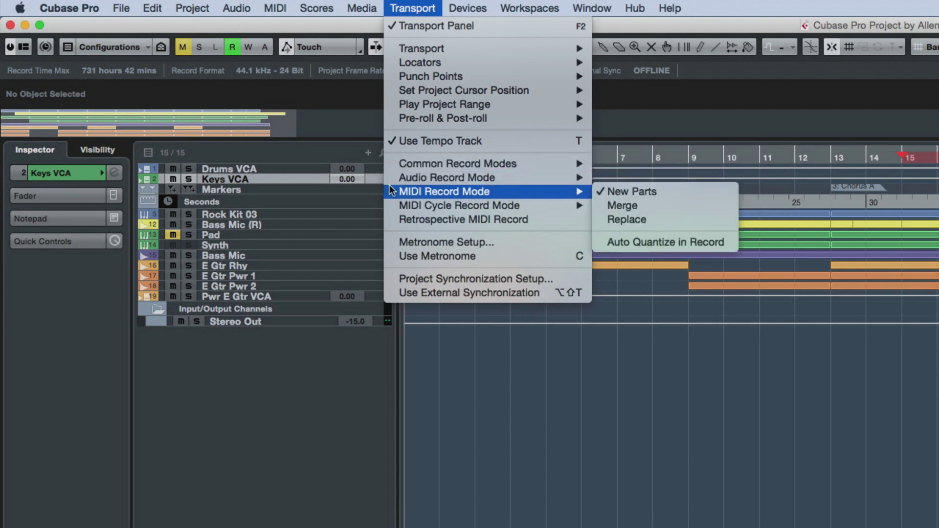
mouse_move(393, 210)
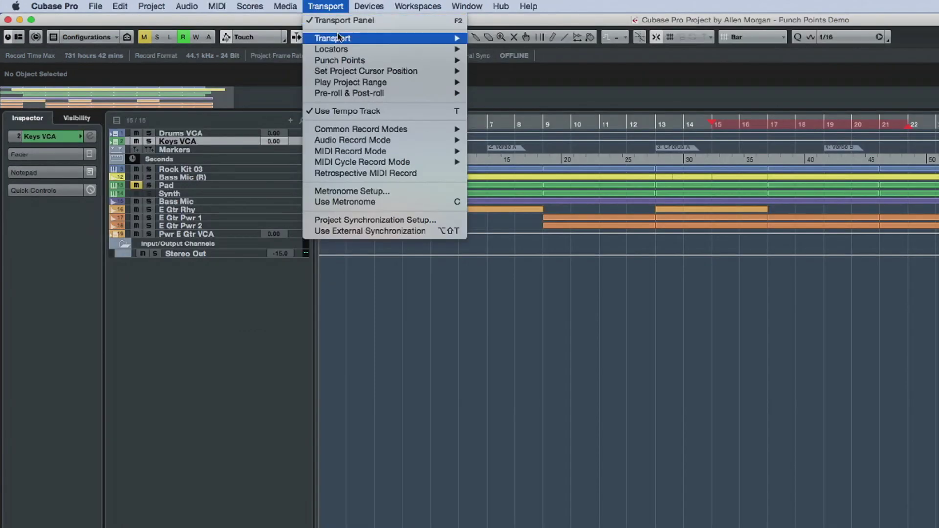
mouse_move(428, 50)
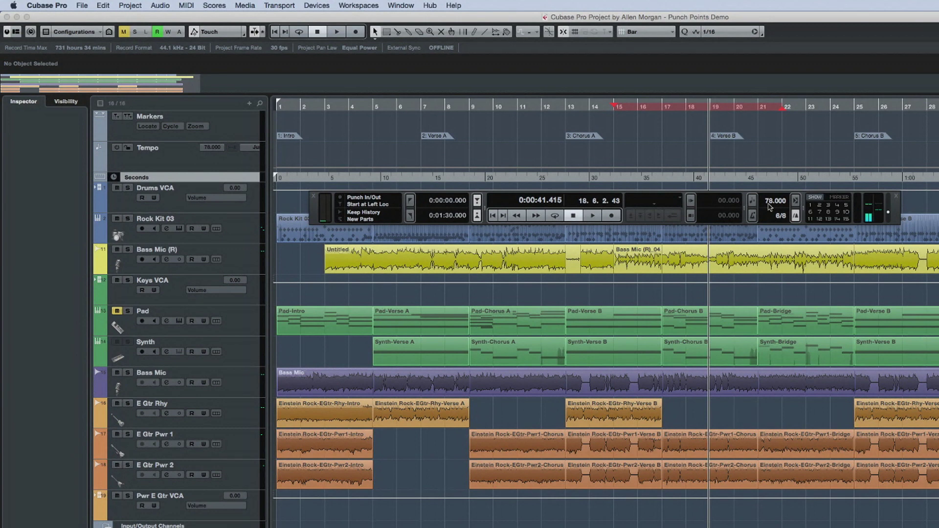
Step: Set the project tempo to 85 in the Transport panel's tempo field
double_click(769, 204)
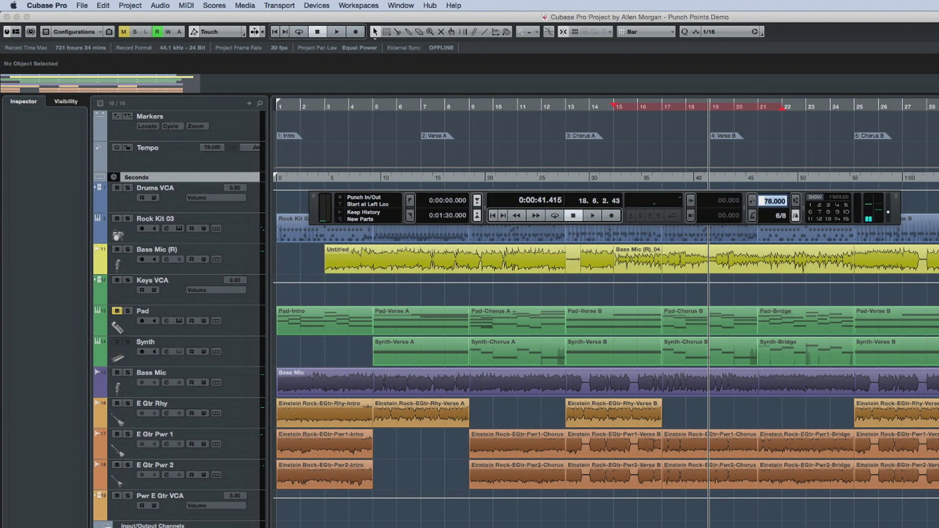
text(85)
key(Return)
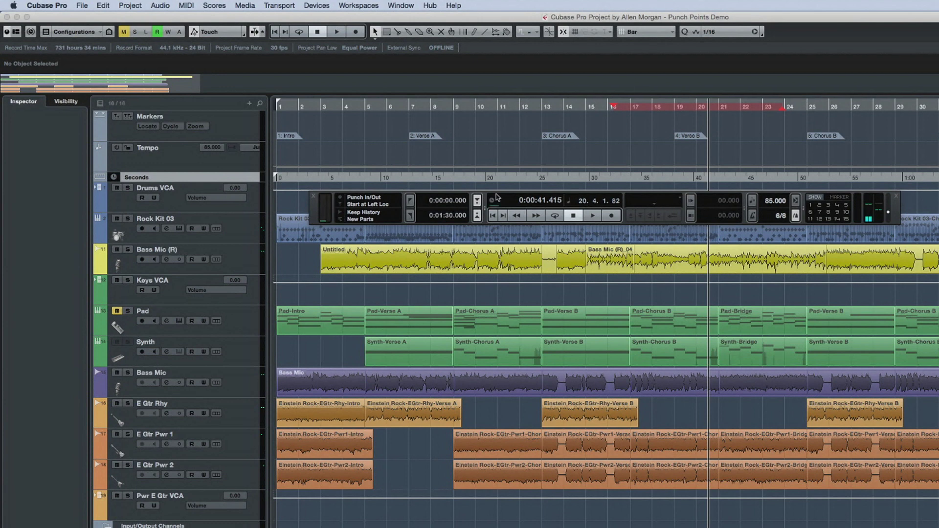
Step: Activate the Tempo track and enter a tempo of 82
click(117, 148)
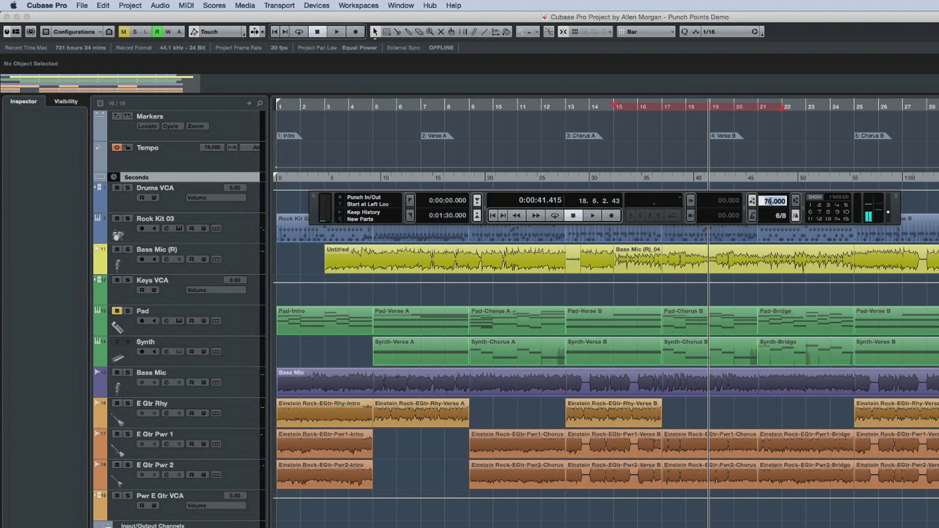
key(Return)
text(82)
key(Return)
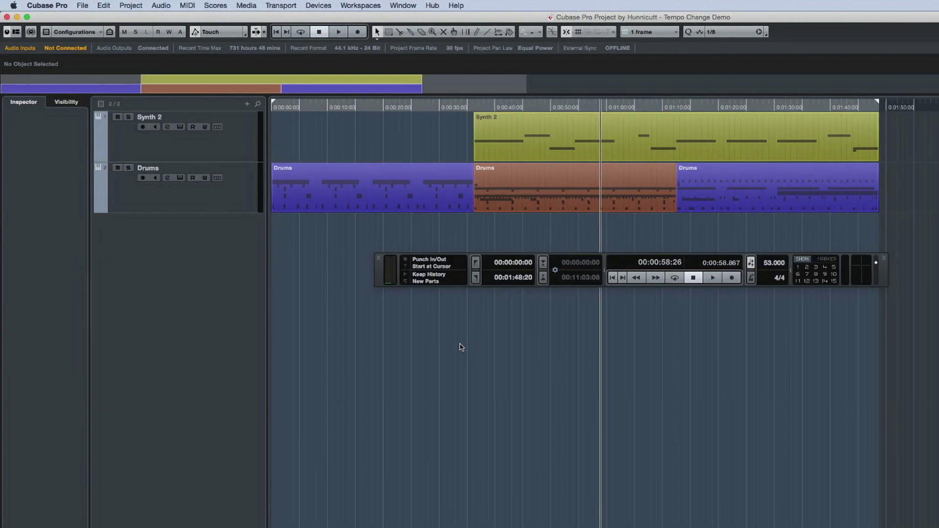
Step: Switch the time display to Bars+Beats and set the tempo to 80
click(612, 265)
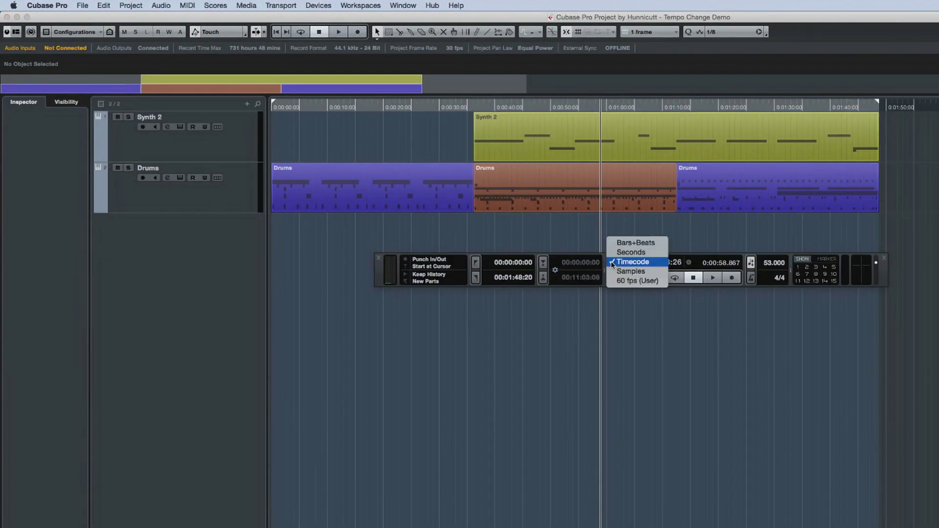
click(631, 243)
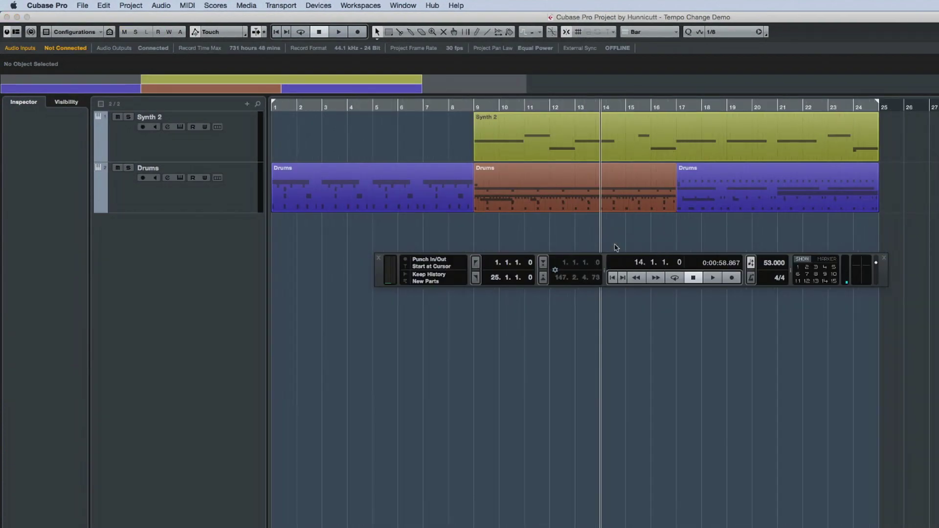
click(768, 266)
text(80)
key(Return)
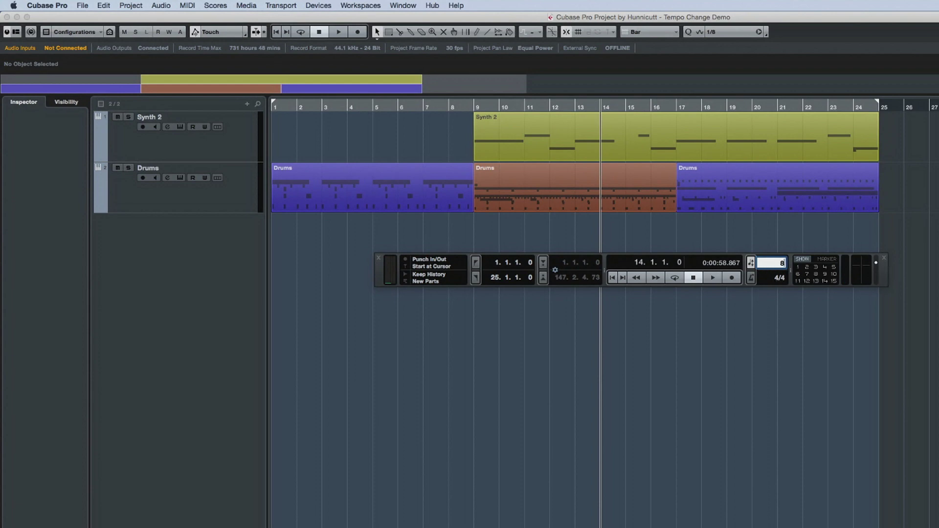
Step: Change the tempo to 120, then enter 20 in the tempo field
click(766, 264)
text(120)
key(Return)
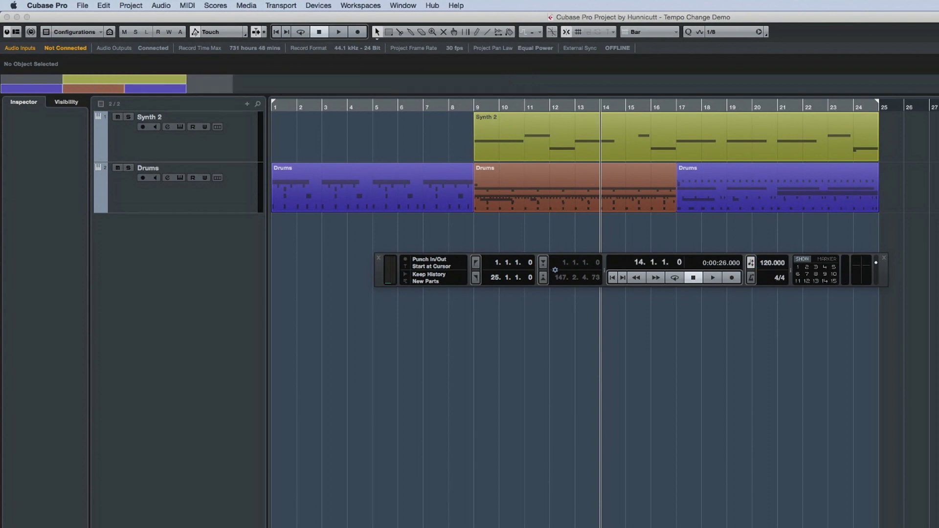
click(766, 264)
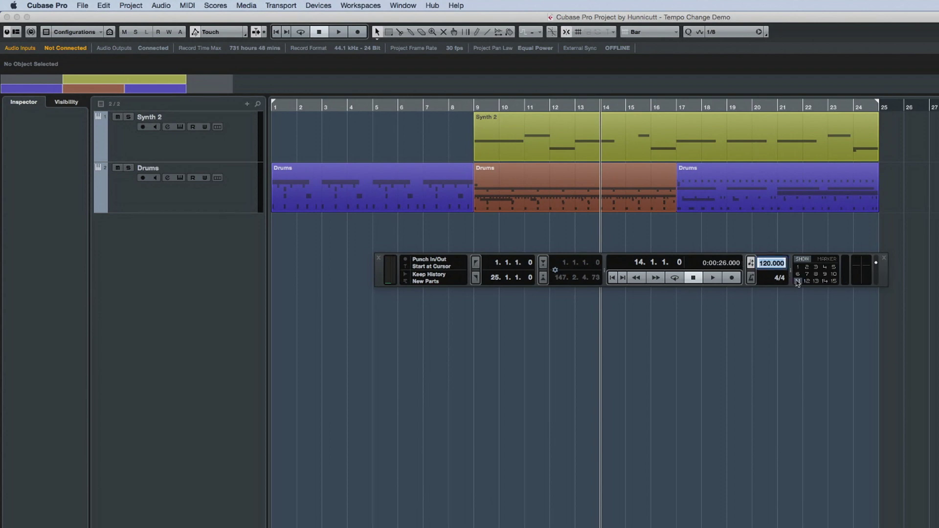
text(20)
key(Return)
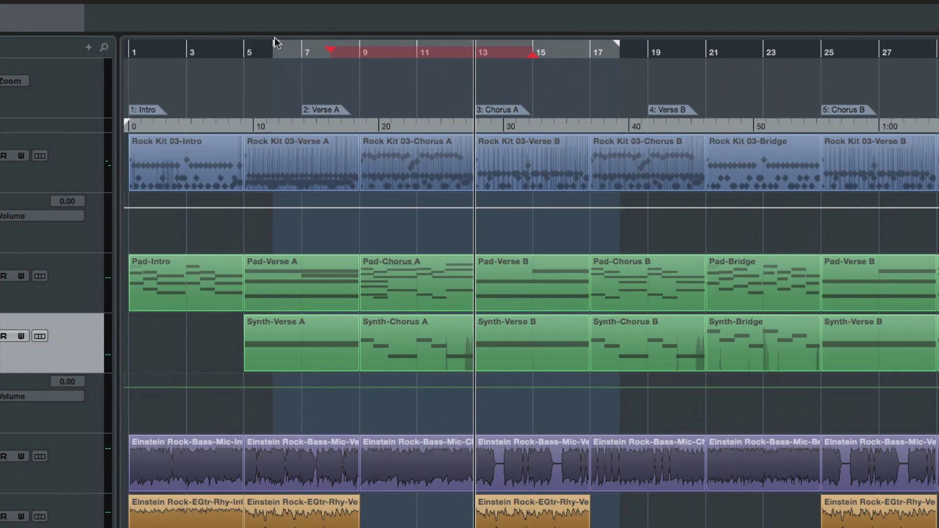
Step: Move the loop start earlier to bar 7, activate cycle, and place the cursor at bar 9
mouse_move(279, 45)
mouse_down()
mouse_move(217, 49)
mouse_move(274, 49)
mouse_up()
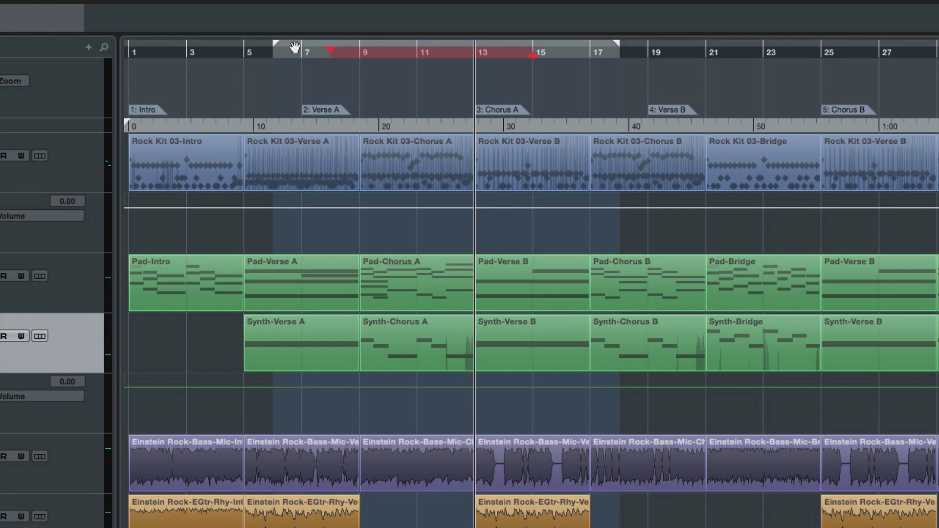
click(295, 47)
click(293, 48)
click(345, 52)
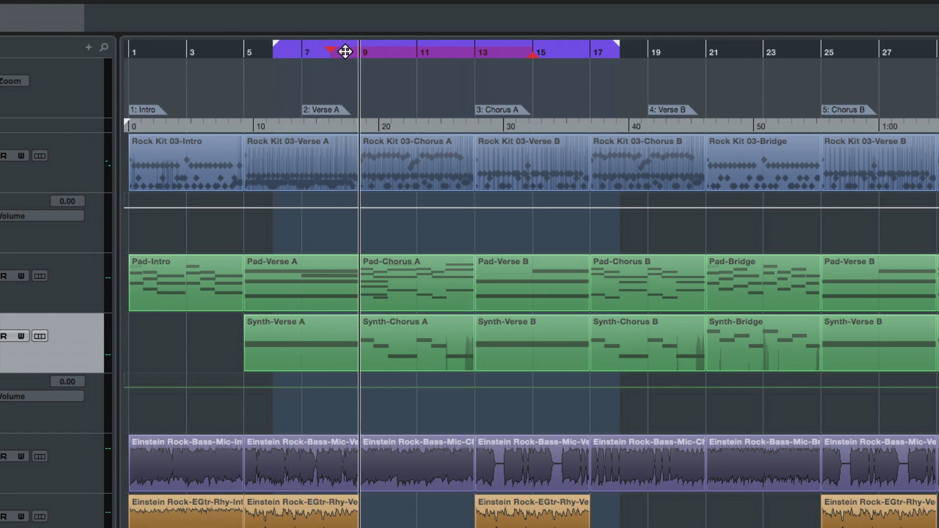
Step: Zoom in around bar 9, then select and deselect the Rock Kit 03-Chorus A event
drag(346, 51, 346, 68)
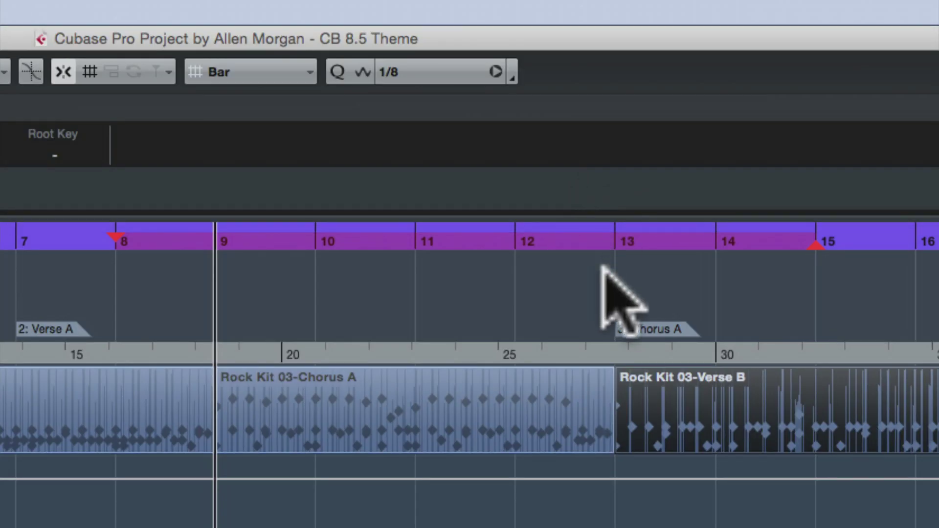
click(606, 426)
click(618, 481)
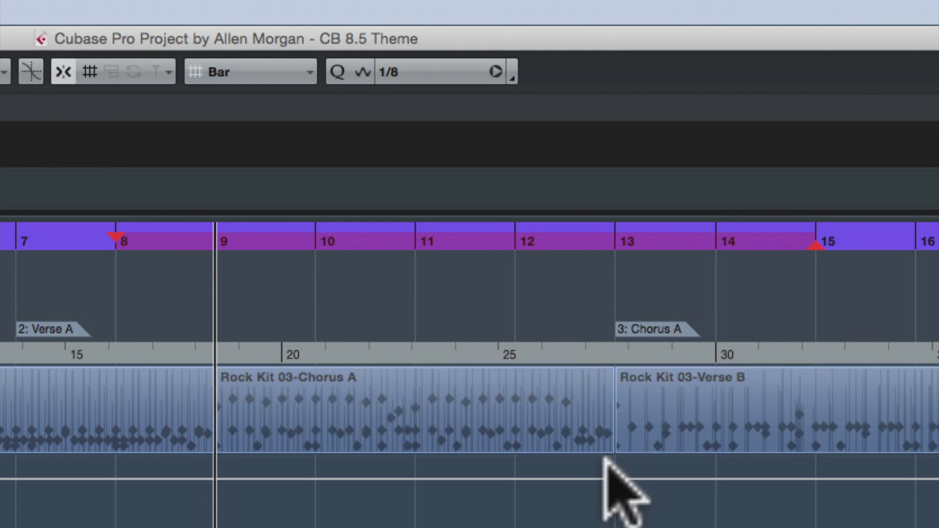
scroll(611, 469, right, 4)
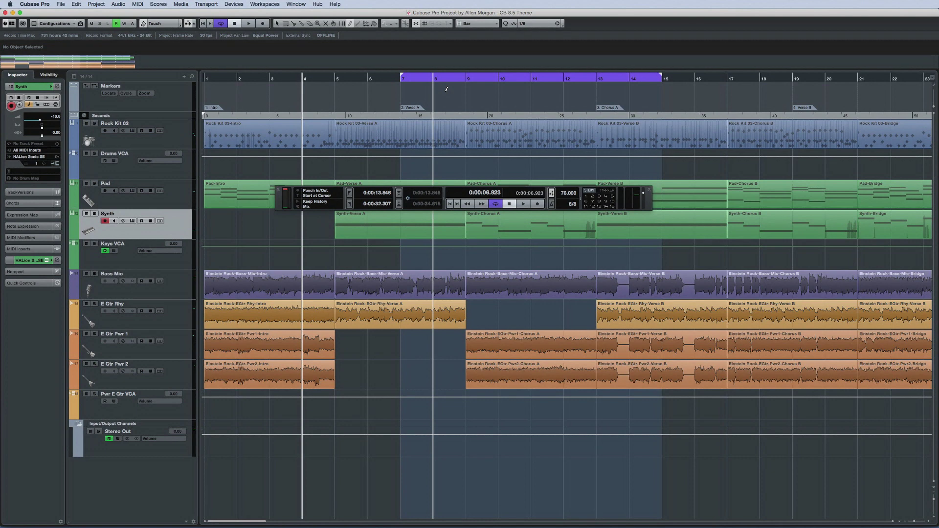
Step: Draw two cycle markers in the marker track, spanning bars 8–12 and 9–11
drag(447, 89, 567, 87)
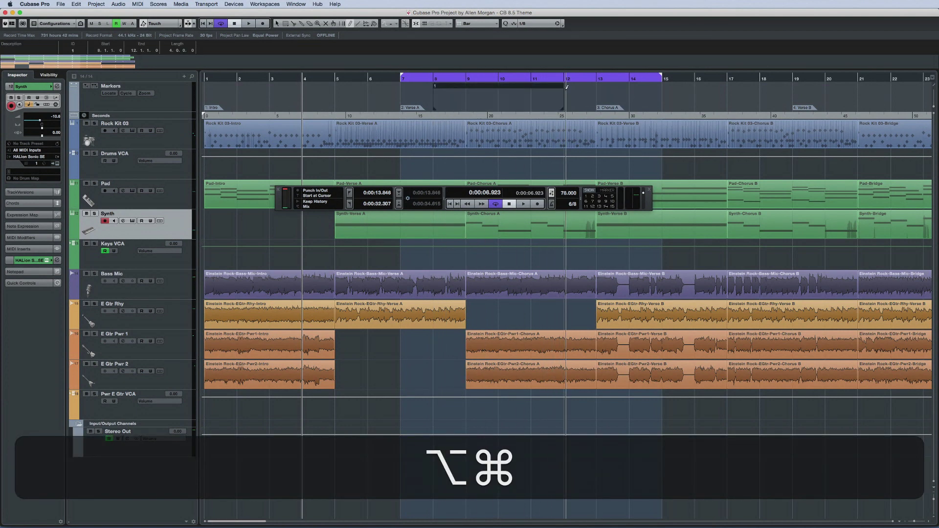
drag(466, 93, 533, 93)
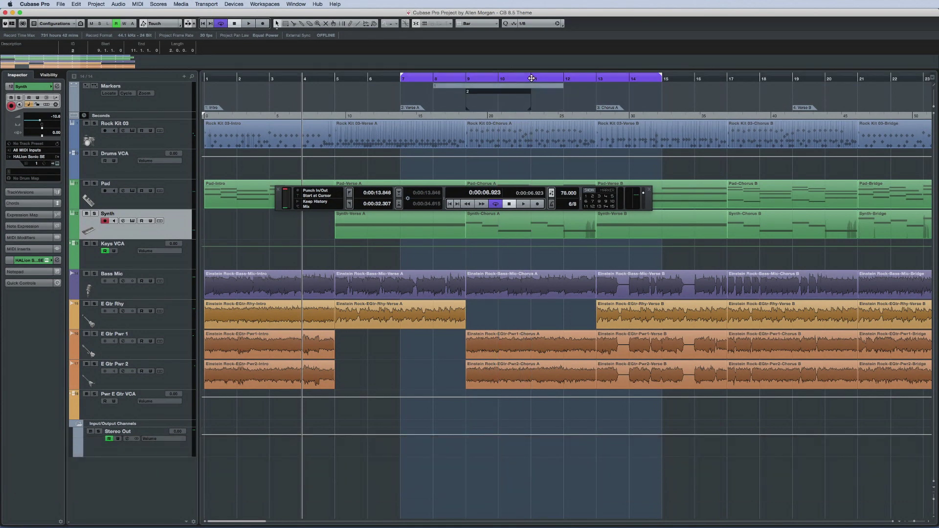
click(531, 78)
Step: Double-click each cycle marker to test its range, ending with locators at bars 8–12
click(512, 87)
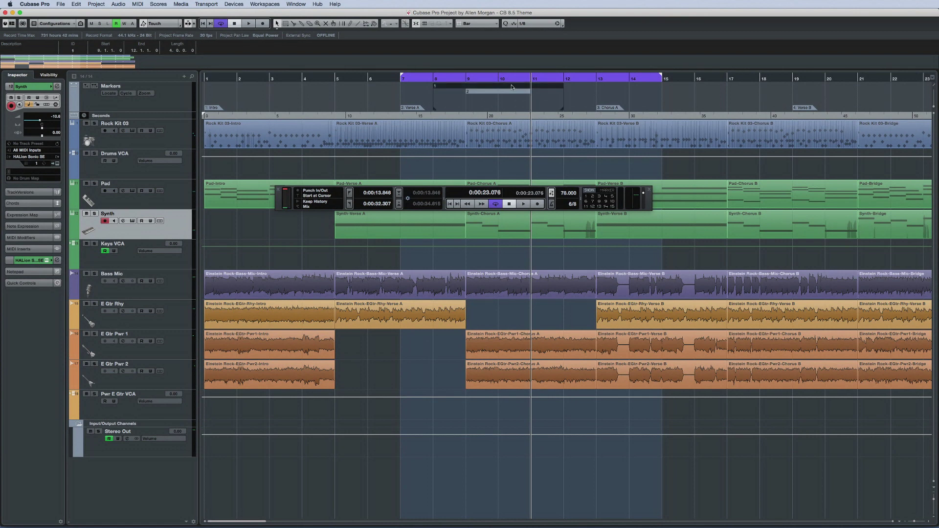
double_click(512, 87)
double_click(510, 91)
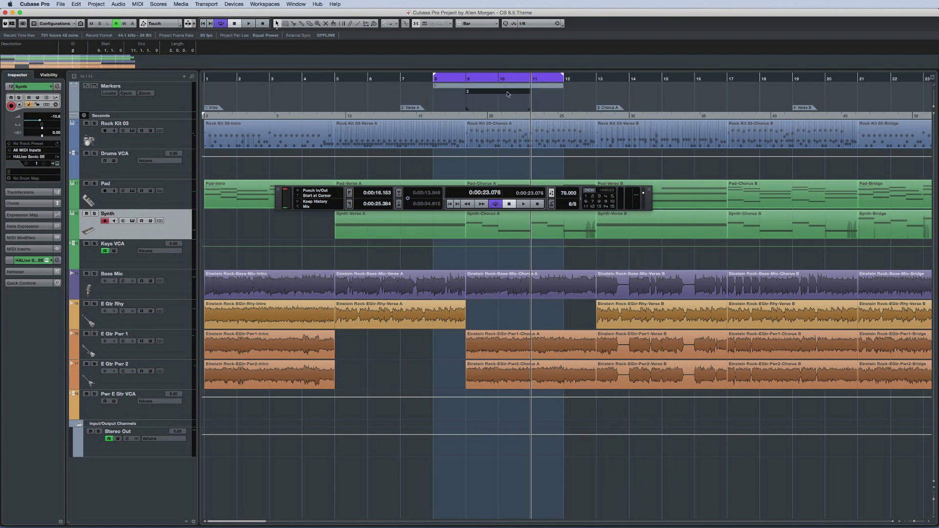
click(542, 98)
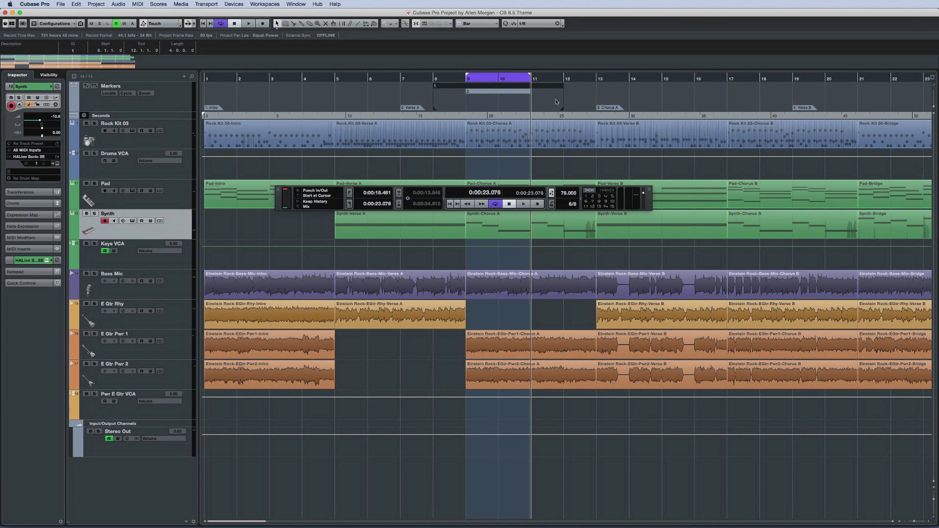
double_click(549, 88)
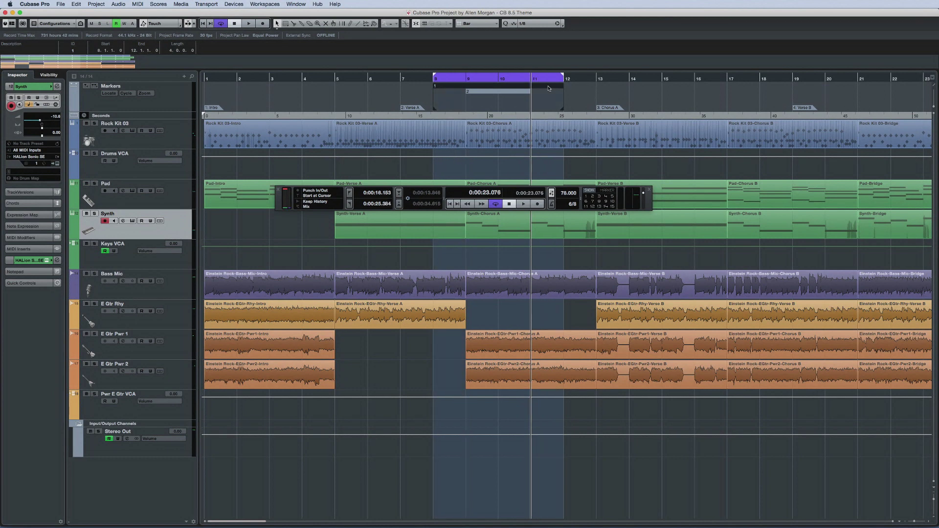
click(588, 84)
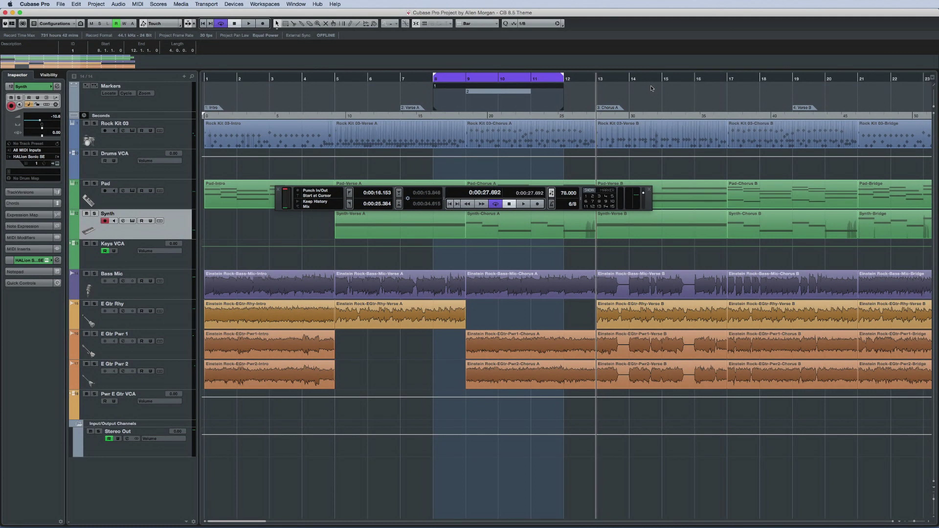
click(32, 5)
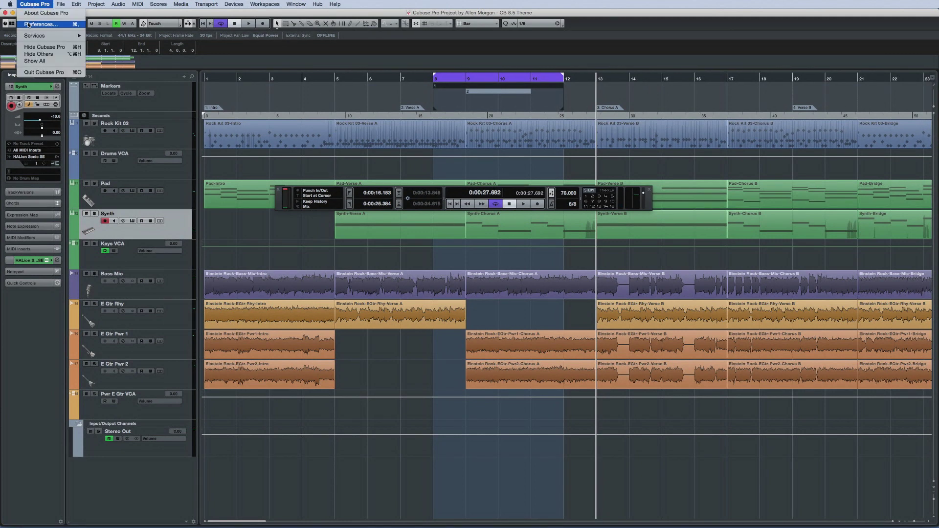
Step: In Preferences, go to Appearance > Colors > Rulers and open the Ruler - Active Cycle colour picker
click(39, 24)
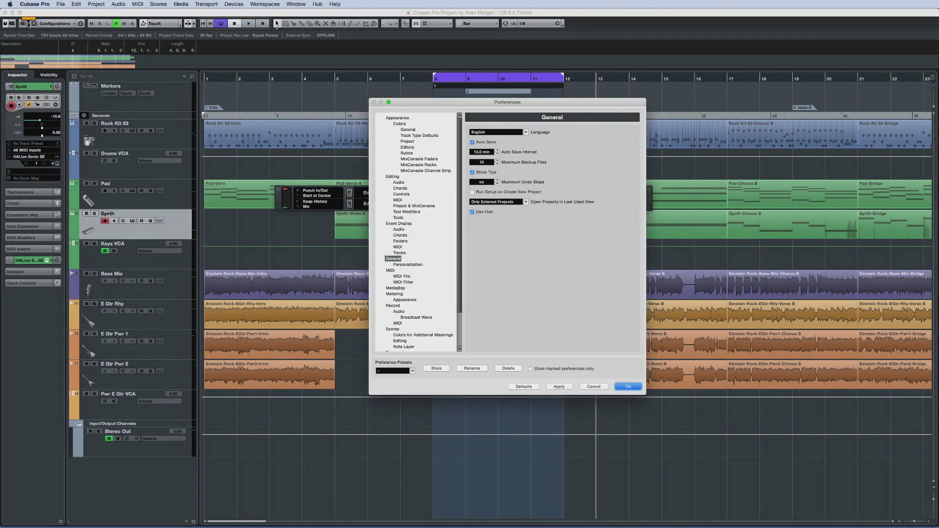
click(398, 118)
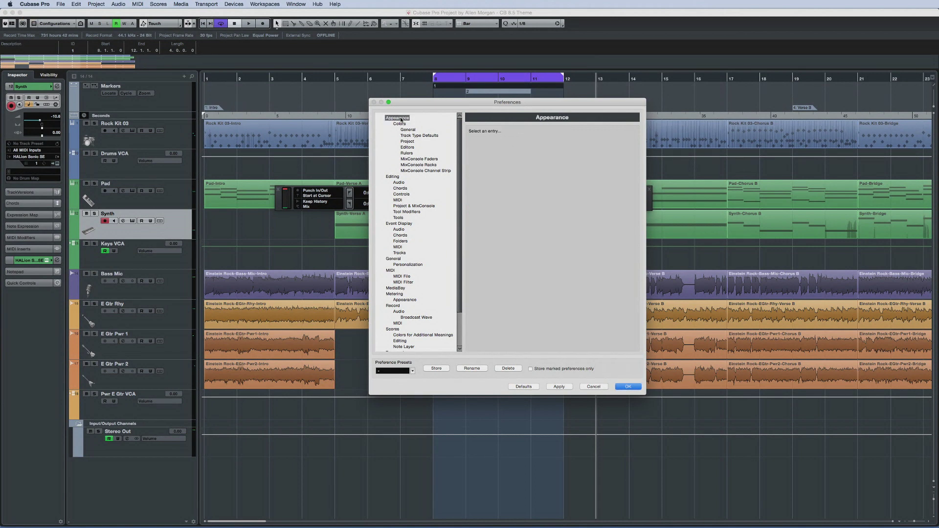
click(407, 153)
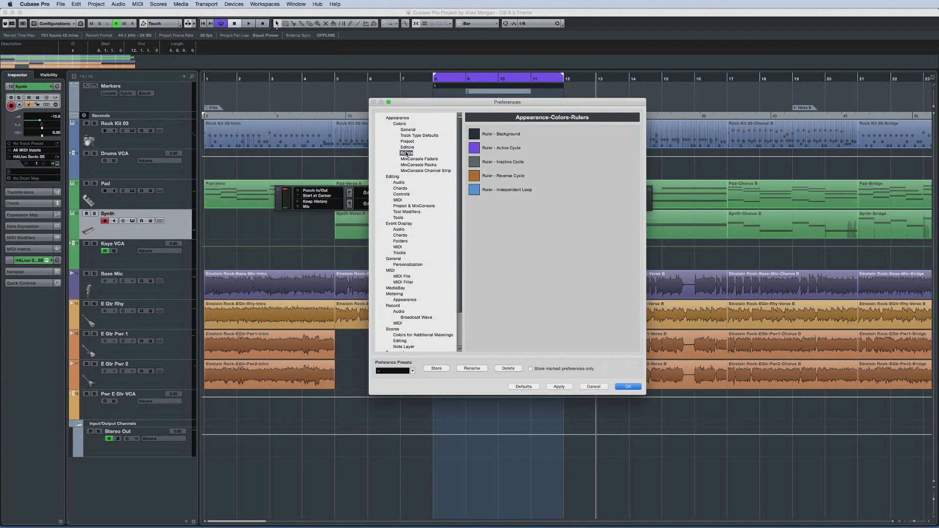
click(478, 150)
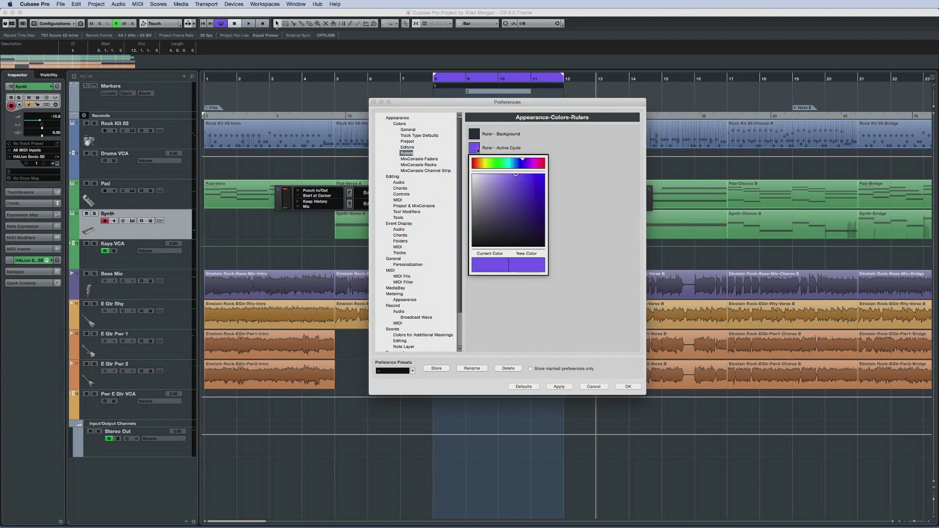